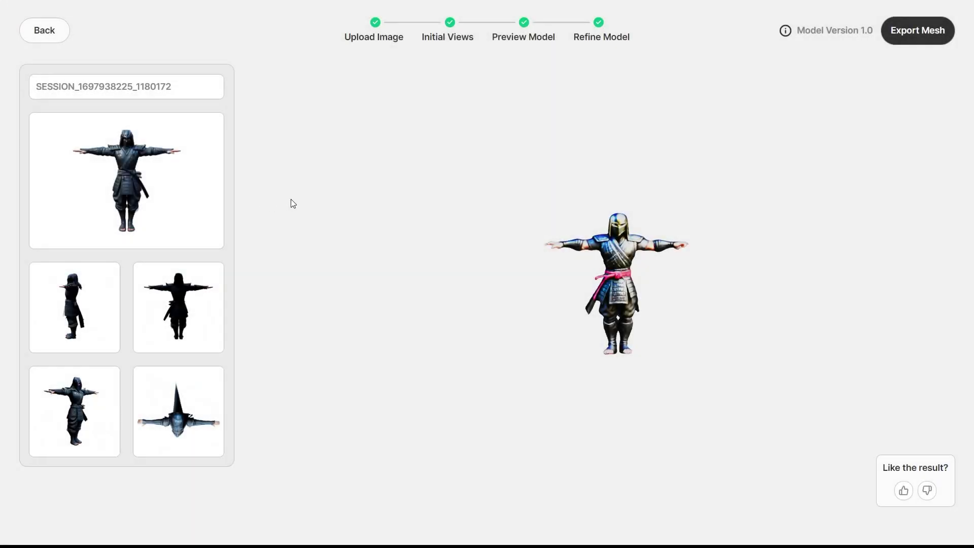
# Rotate the ninja model to inspect its back, then scroll down to the unicorn.
pyautogui.scroll(2, 731, 305)
pyautogui.scroll(3, 739, 309)
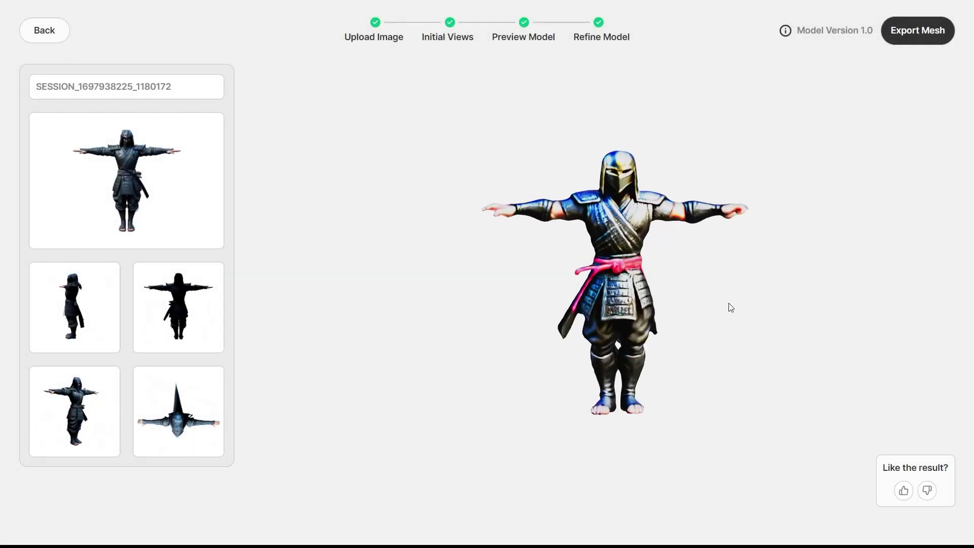
pyautogui.moveTo(730, 305); pyautogui.dragTo(475, 282)
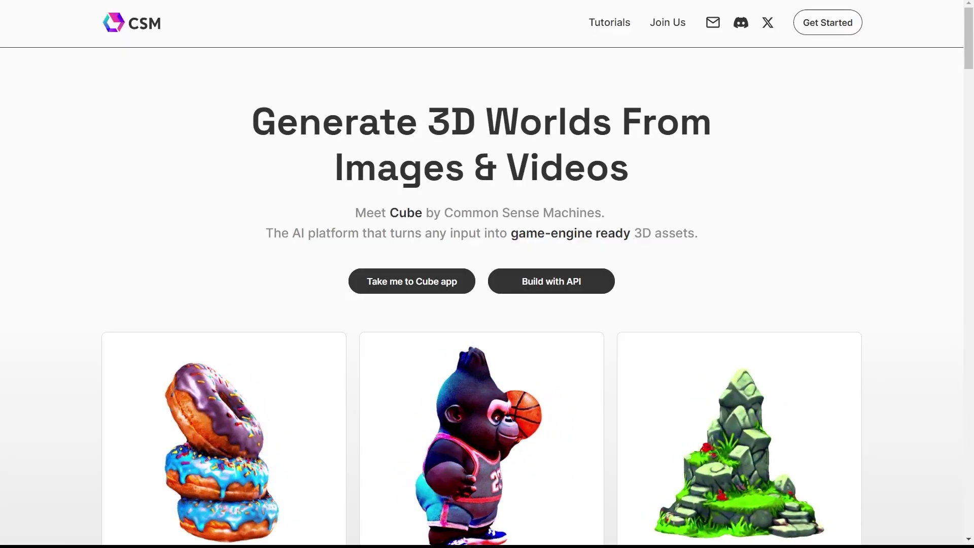
pyautogui.scroll(-3, 182, 253)
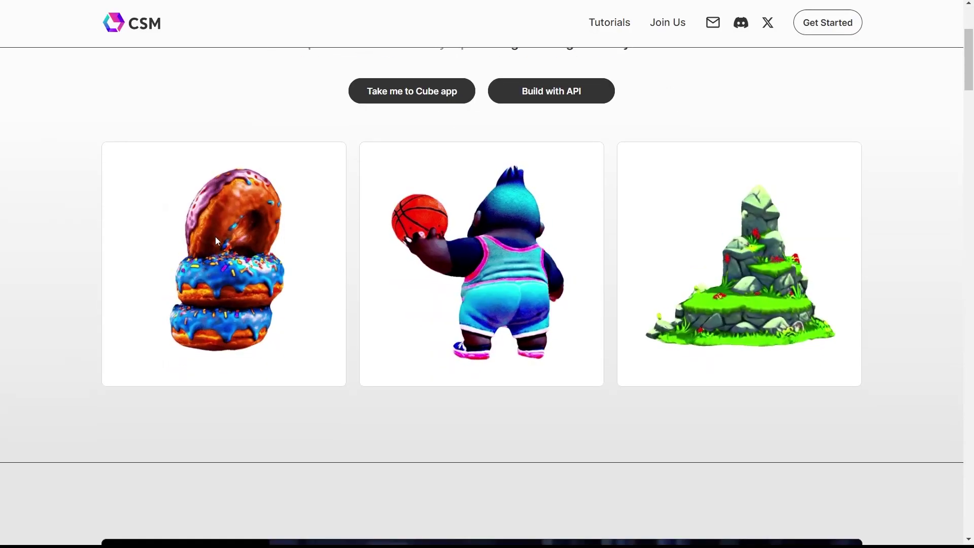
pyautogui.scroll(-3, 316, 268)
pyautogui.scroll(-2, 112, 277)
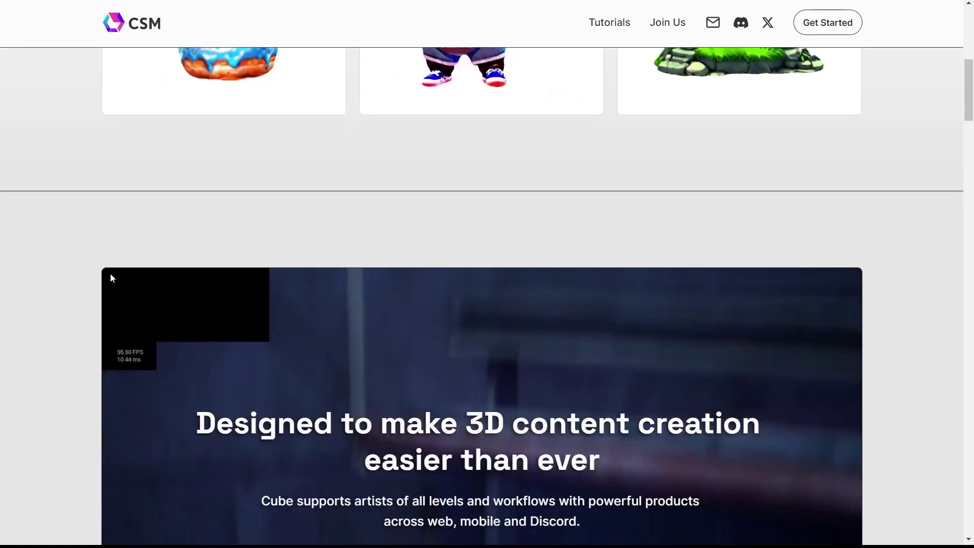
pyautogui.scroll(-2, 82, 288)
pyautogui.scroll(-4, 81, 288)
pyautogui.scroll(-5, 84, 290)
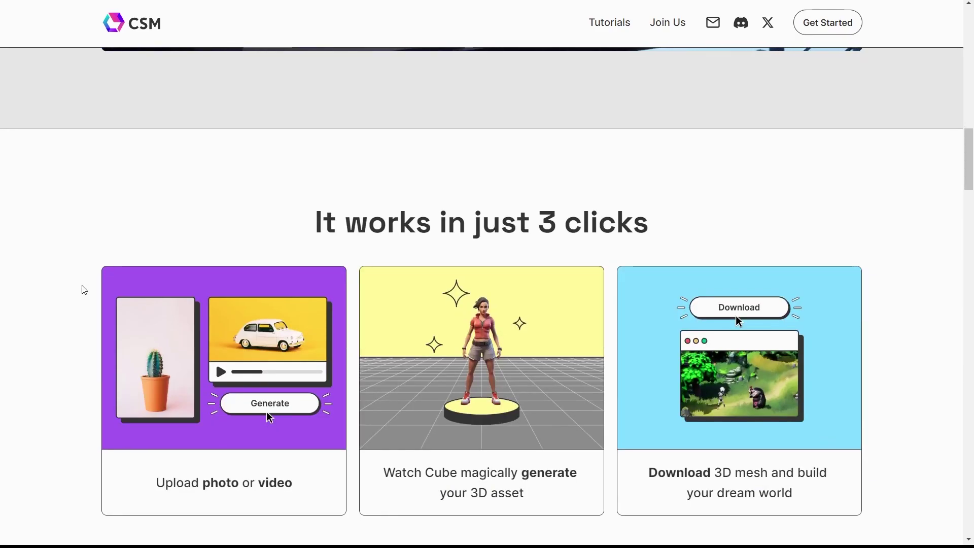
pyautogui.scroll(-5, 84, 290)
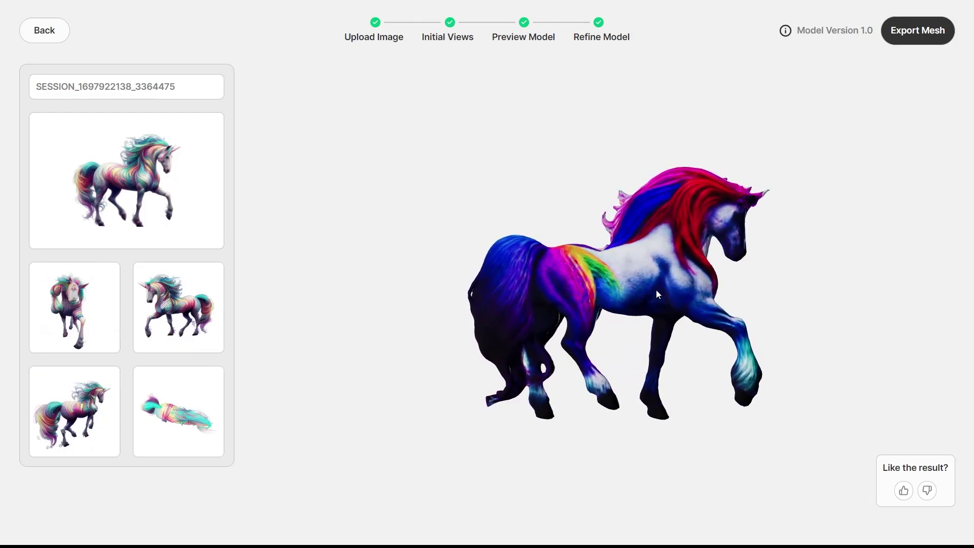
# Rotate the unicorn, turn the ninja back to front, and check the Export Mesh options.
pyautogui.moveTo(669, 294); pyautogui.dragTo(491, 310)
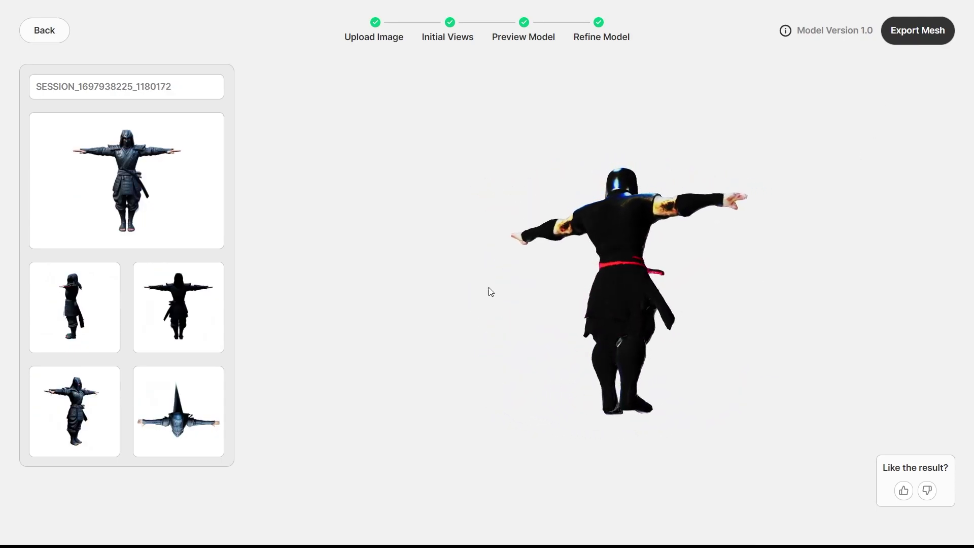
pyautogui.moveTo(490, 289); pyautogui.dragTo(791, 326)
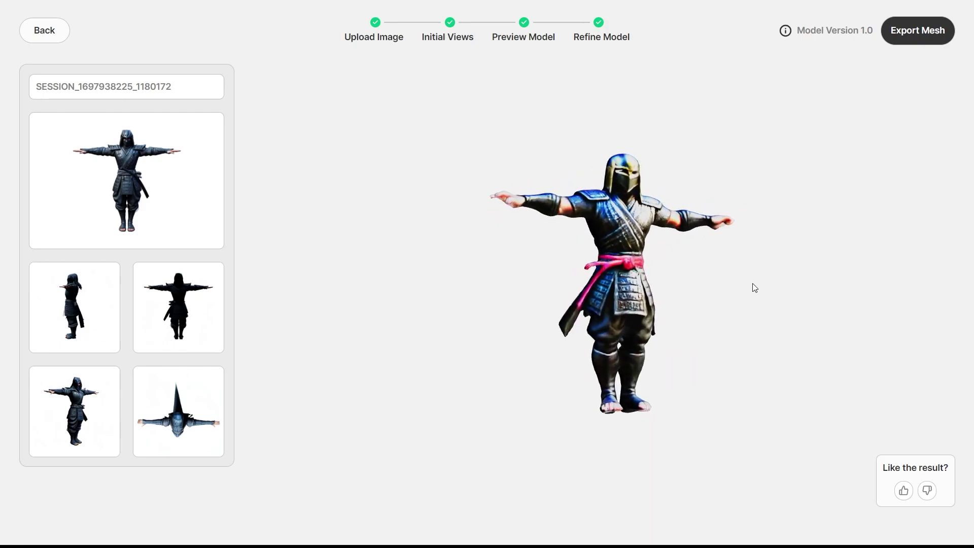
pyautogui.click(940, 31)
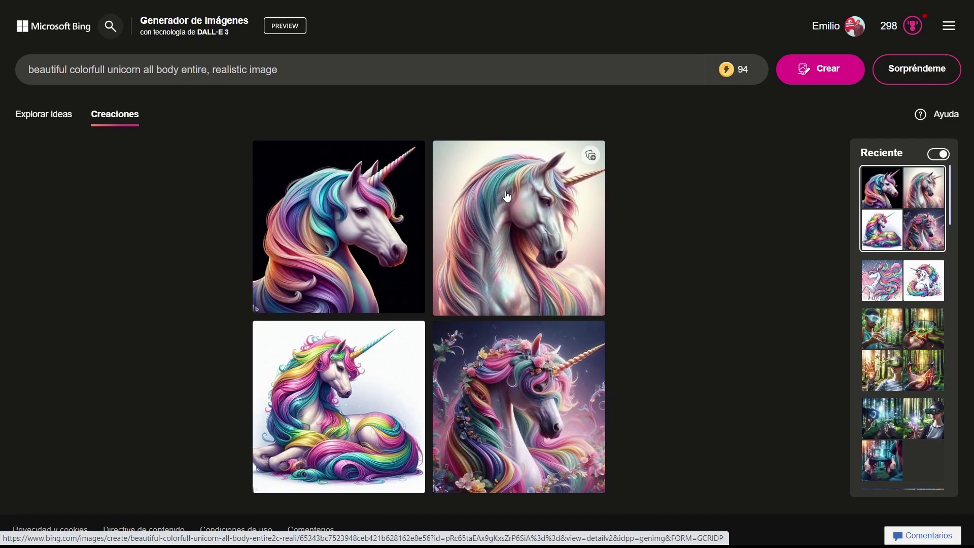
pyautogui.press('Return')
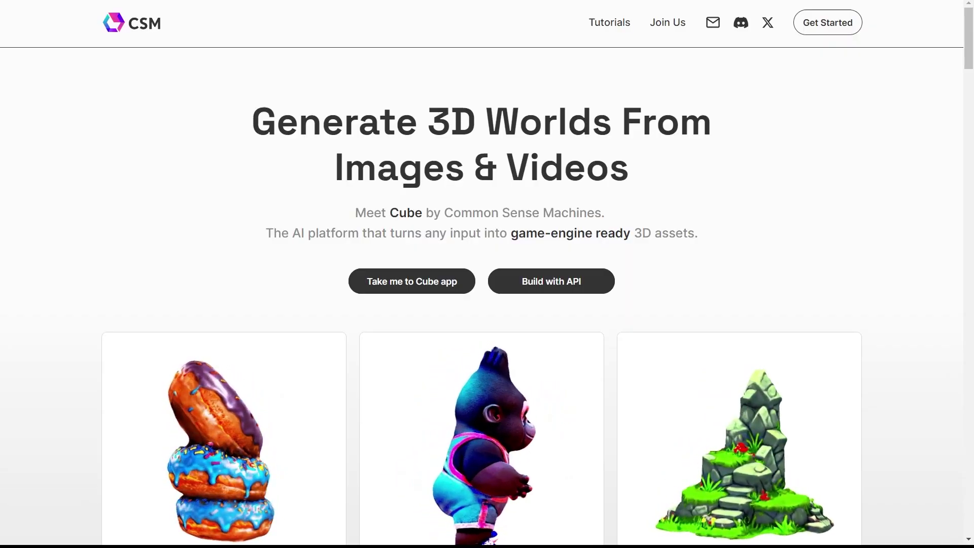
pyautogui.scroll(-3, 215, 237)
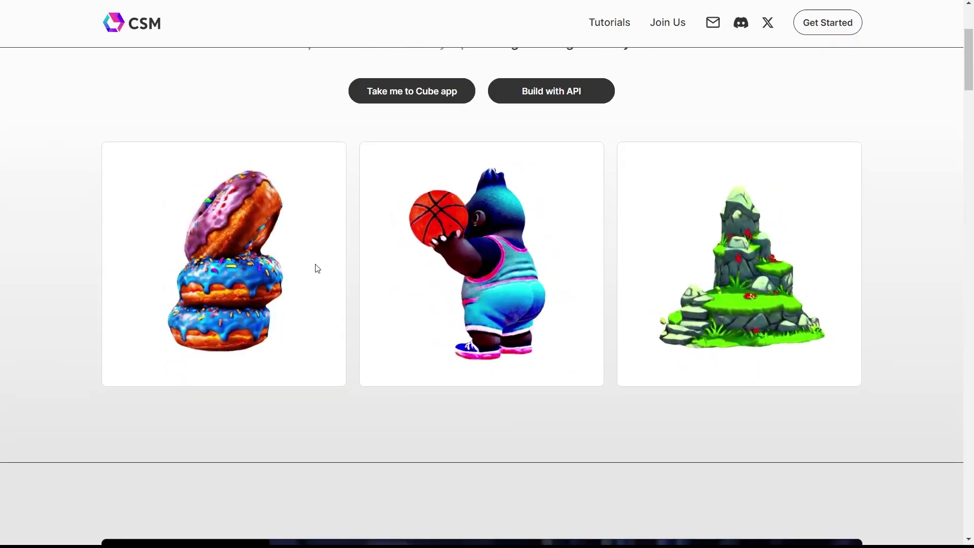
pyautogui.scroll(-3, 315, 268)
pyautogui.scroll(-1, 144, 266)
pyautogui.scroll(-2, 110, 273)
pyautogui.scroll(-2, 81, 286)
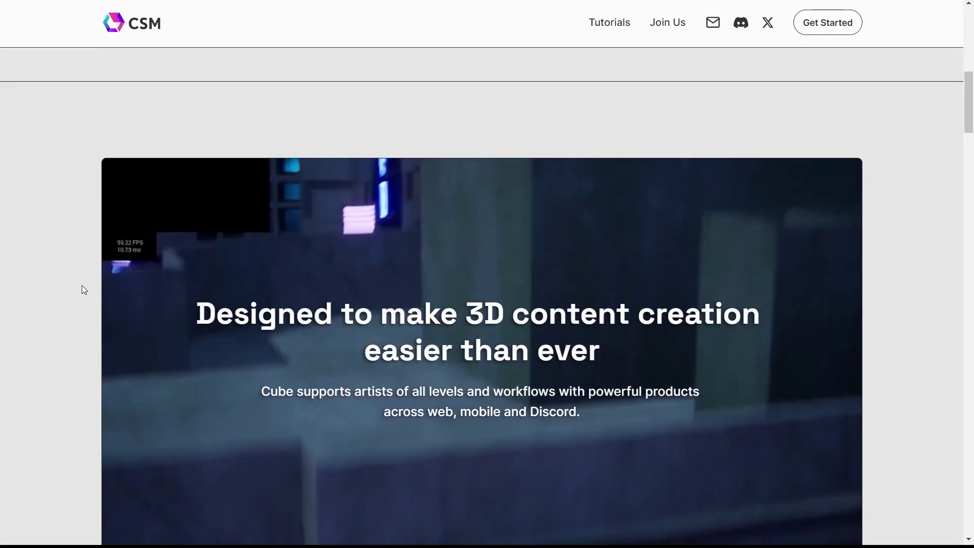
pyautogui.scroll(-5, 84, 290)
pyautogui.scroll(-5, 82, 287)
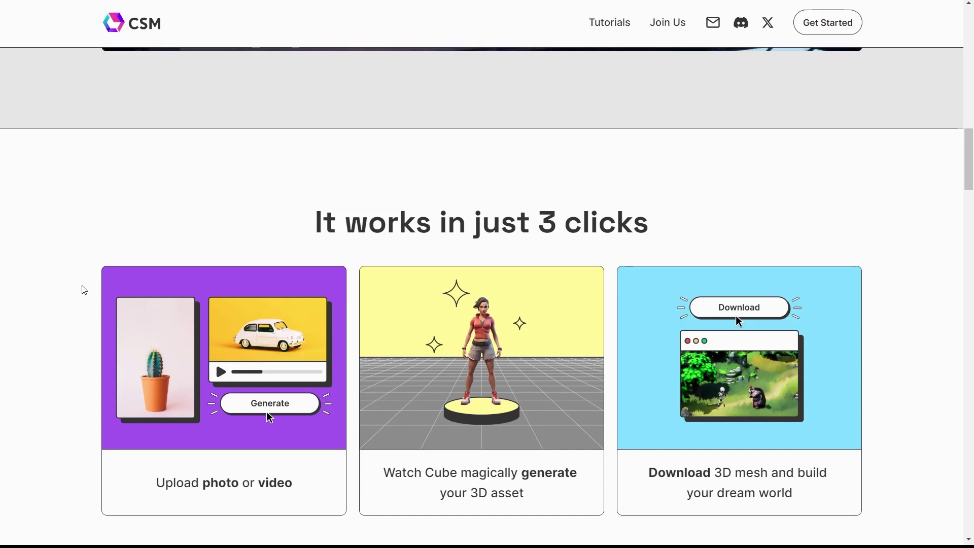
pyautogui.scroll(-7, 84, 290)
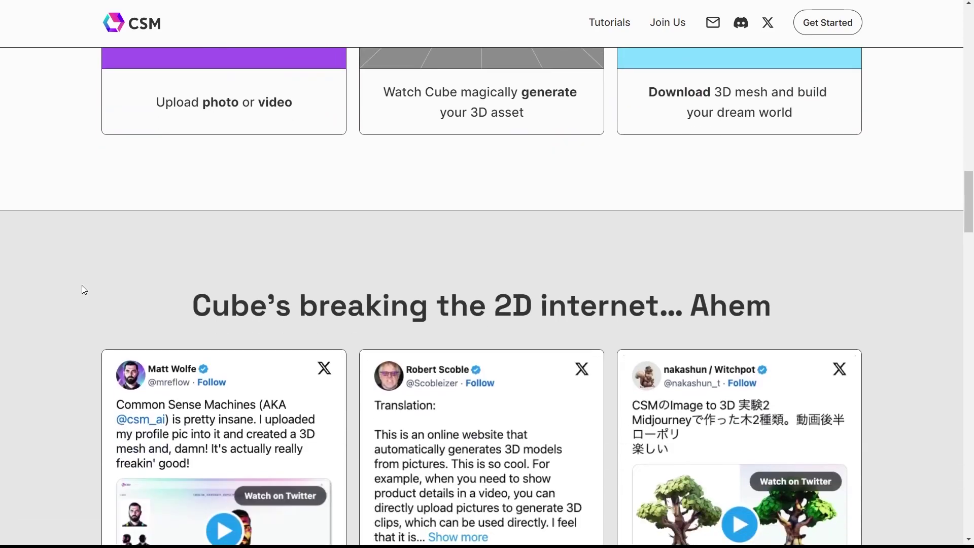
pyautogui.scroll(-5, 84, 290)
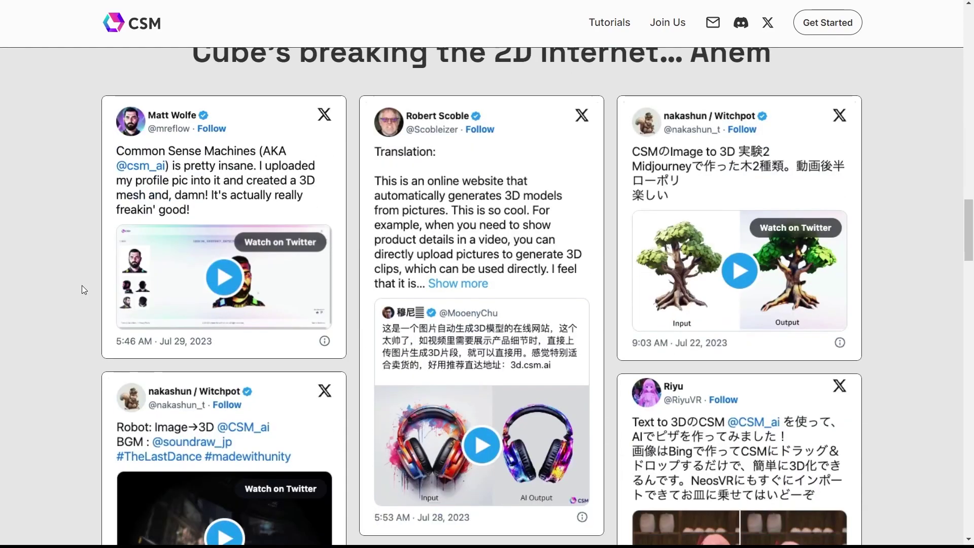
pyautogui.scroll(6, 84, 290)
pyautogui.scroll(6, 84, 290)
pyautogui.scroll(6, 83, 290)
pyautogui.scroll(8, 84, 290)
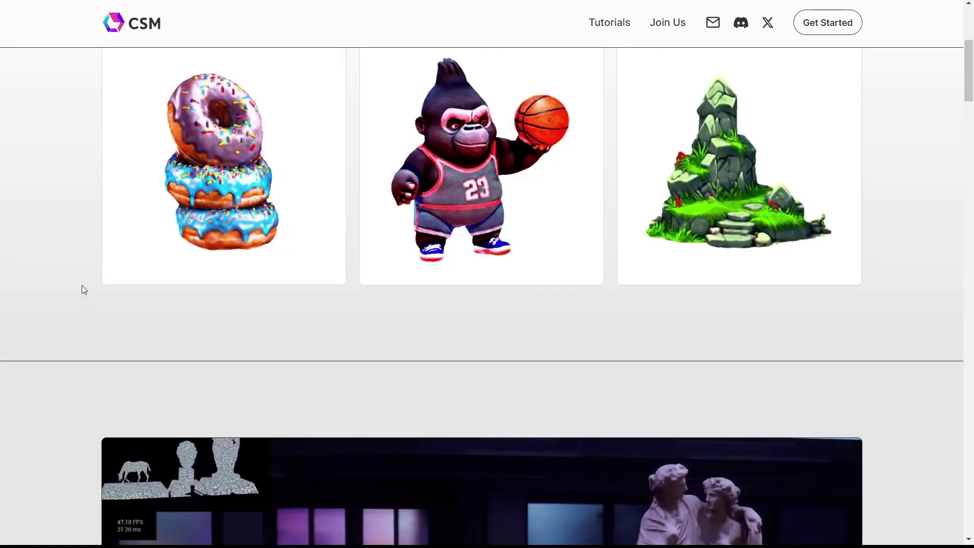
pyautogui.scroll(4, 83, 290)
pyautogui.scroll(4, 84, 290)
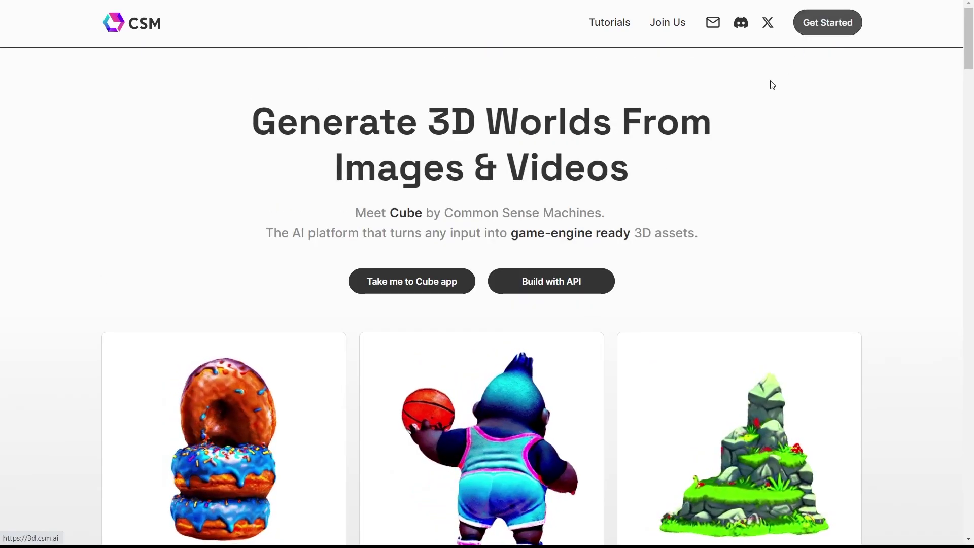
# Enter the Cube app via Get Started and scroll through the Community Showcase models.
pyautogui.click(815, 21)
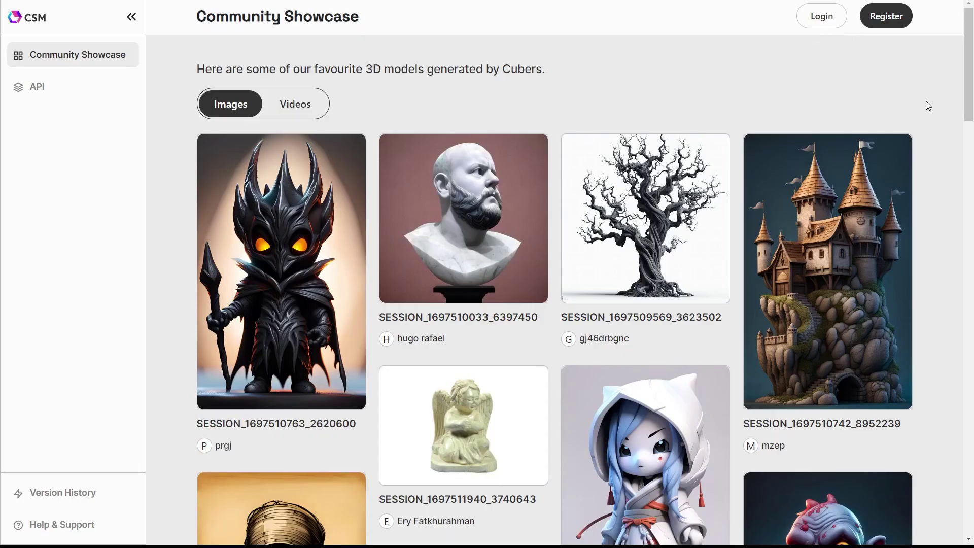
pyautogui.scroll(-1, 928, 105)
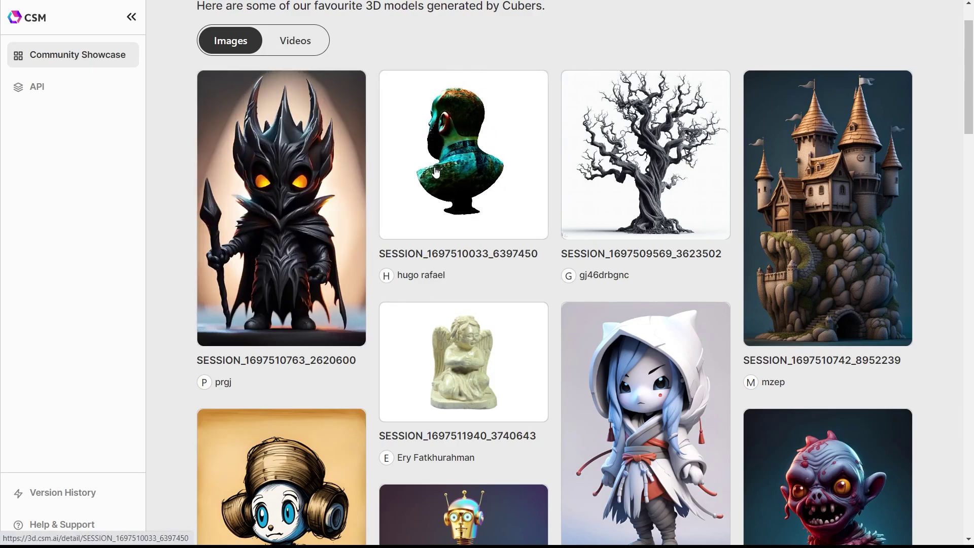
pyautogui.scroll(-5, 425, 380)
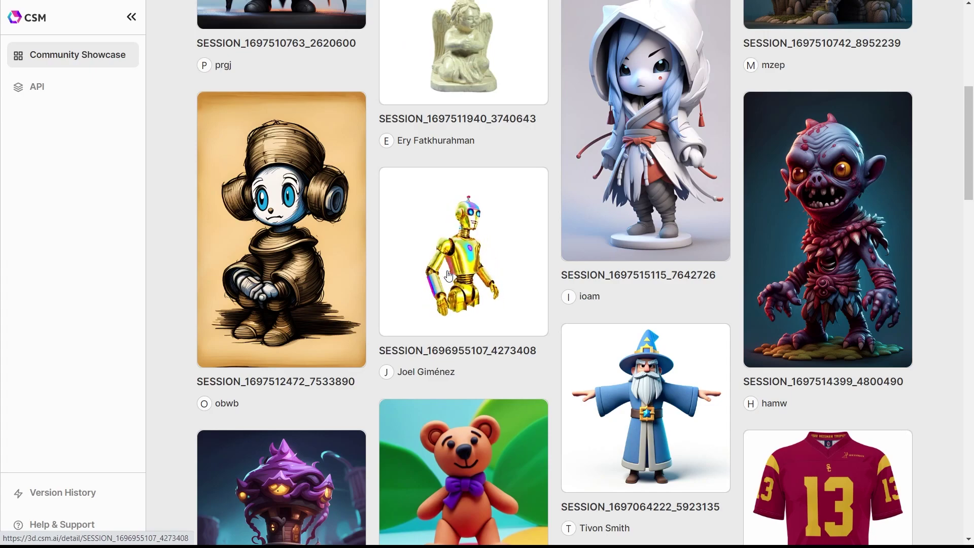
pyautogui.moveTo(281, 229)
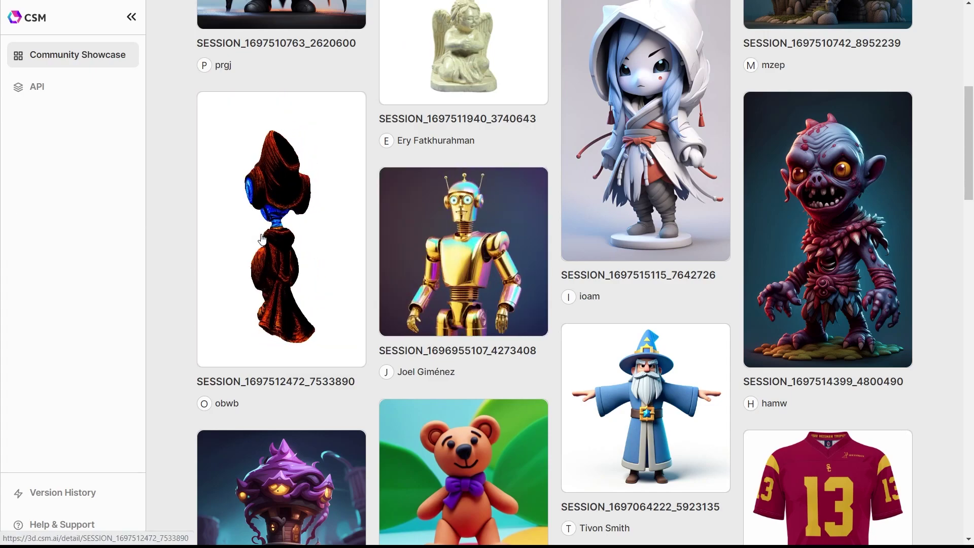
pyautogui.scroll(-2, 261, 239)
pyautogui.scroll(-5, 262, 239)
pyautogui.scroll(13, 262, 239)
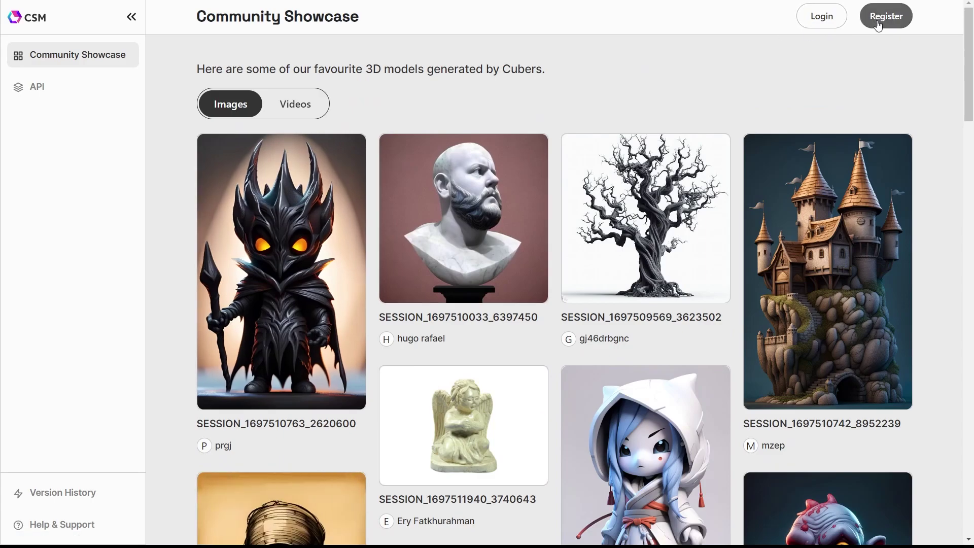
# Register a new CSM Cube account on the free Tinkerer plan.
pyautogui.click(887, 20)
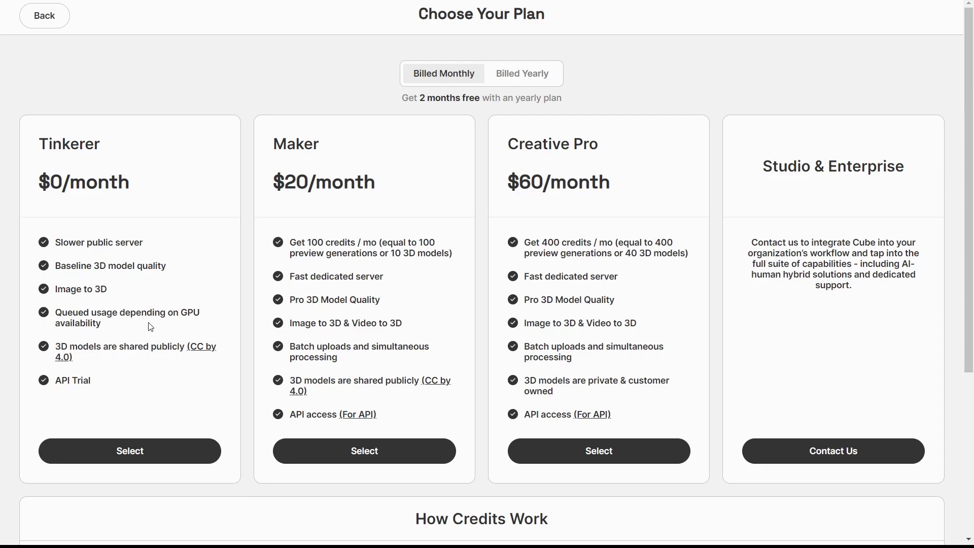
pyautogui.click(164, 440)
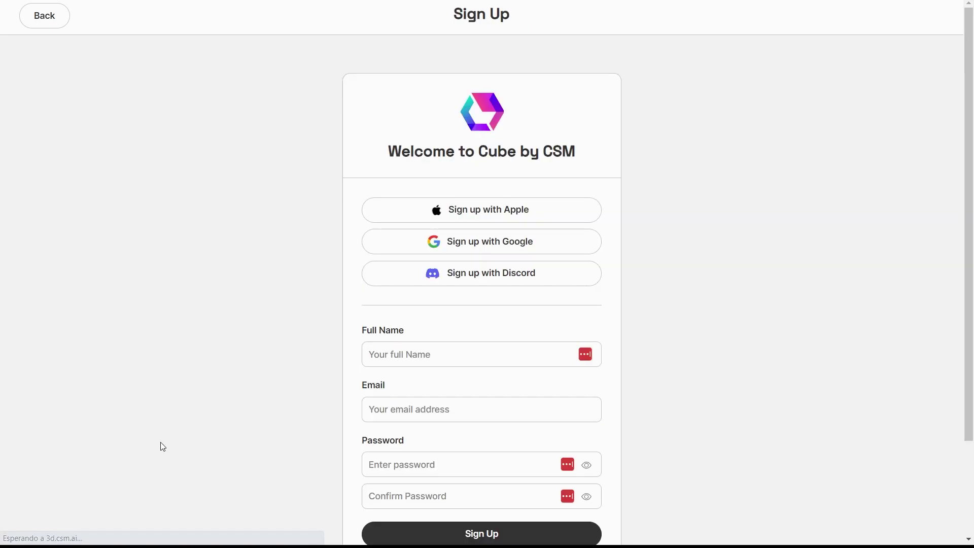
pyautogui.scroll(-2, 172, 414)
pyautogui.scroll(2, 366, 343)
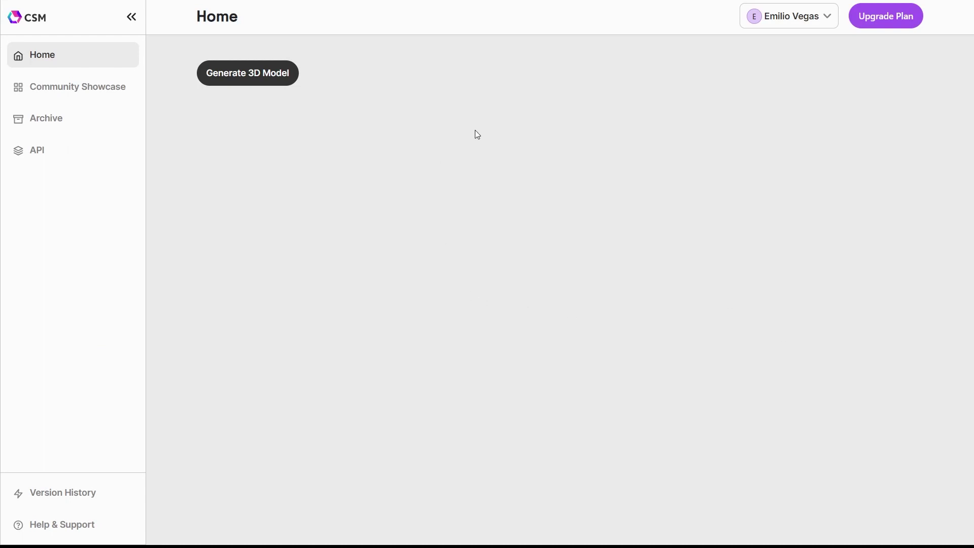
# Browse the Community Showcase, Archive and API pages, then reopen the Generate 3D Model upload dialog.
pyautogui.click(217, 73)
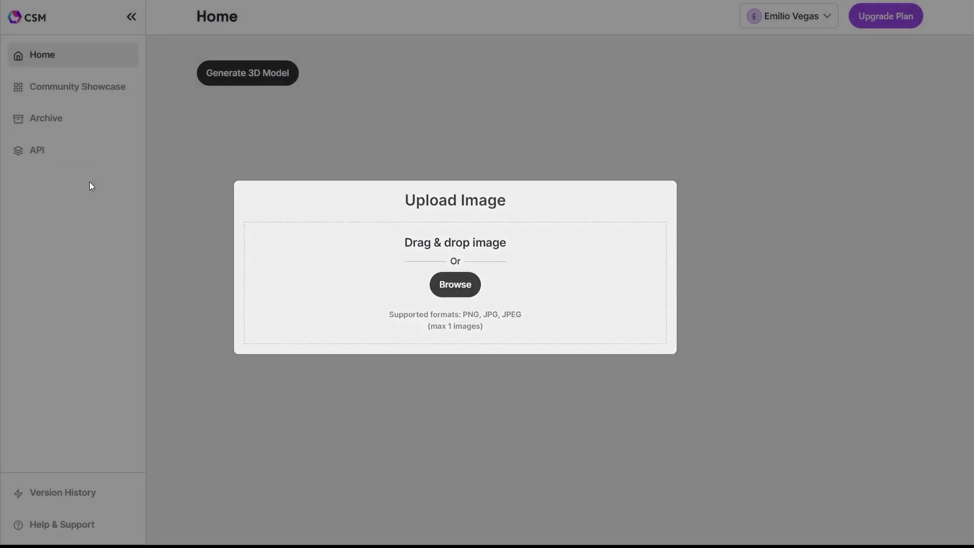
pyautogui.click(91, 182)
pyautogui.click(102, 87)
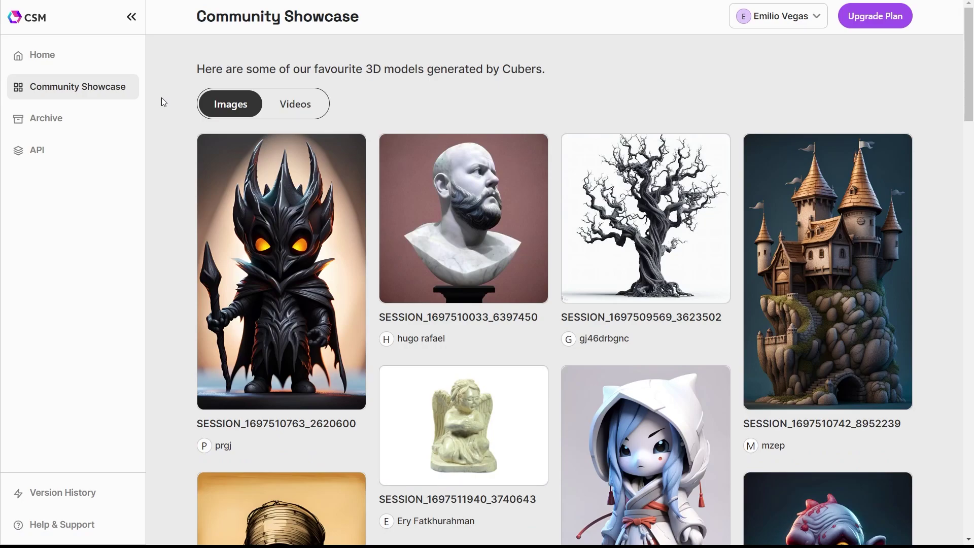
pyautogui.click(27, 124)
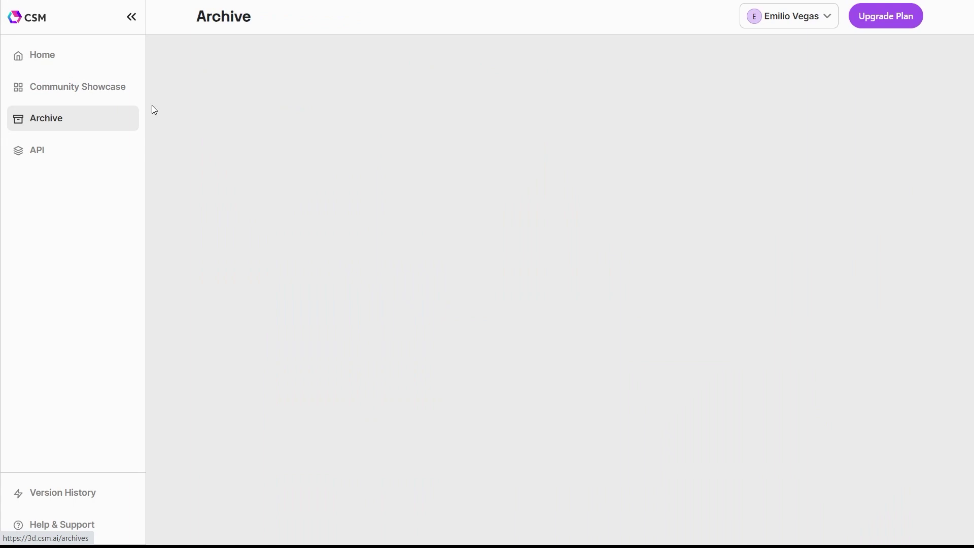
pyautogui.click(41, 152)
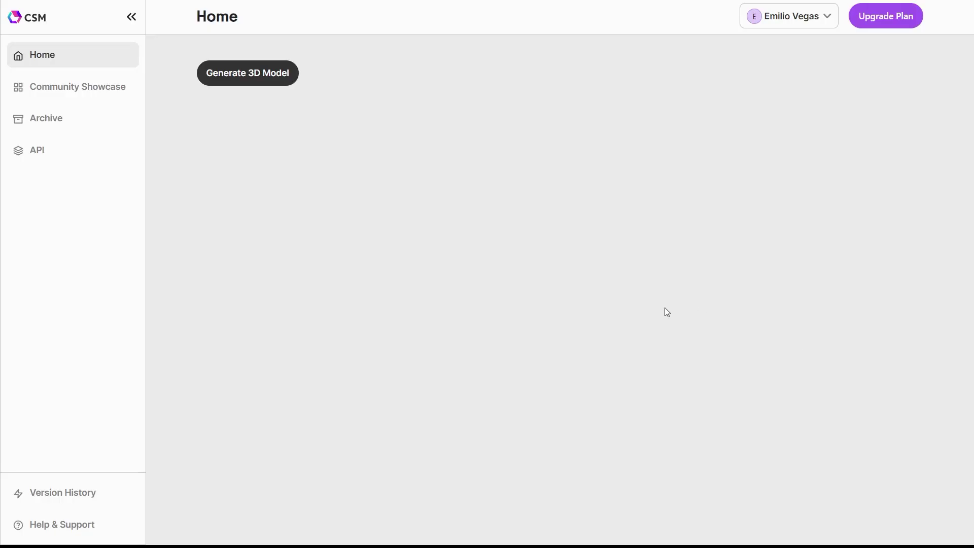
pyautogui.click(217, 74)
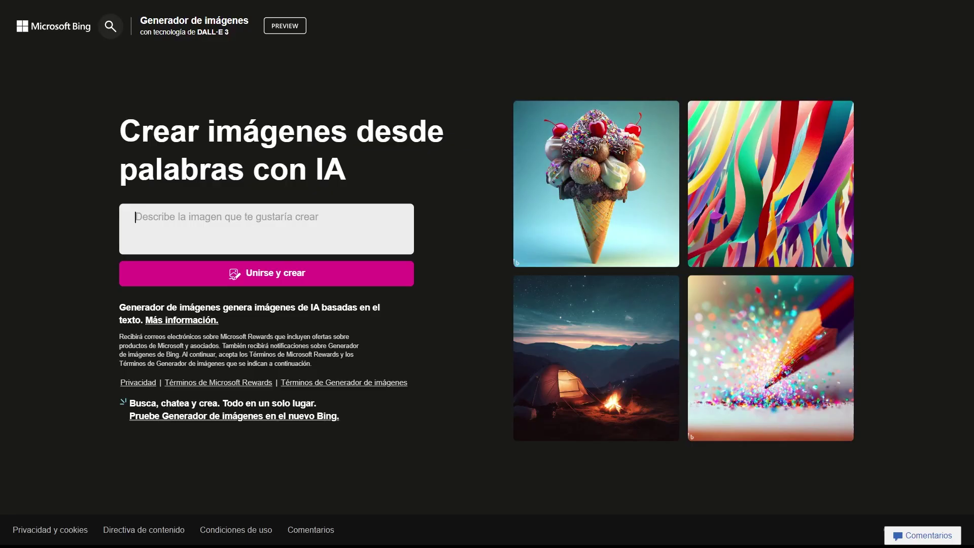
# Generate images in Bing Image Creator from 'beautiful colorfull unicorn all body entire'.
pyautogui.write('beauti')
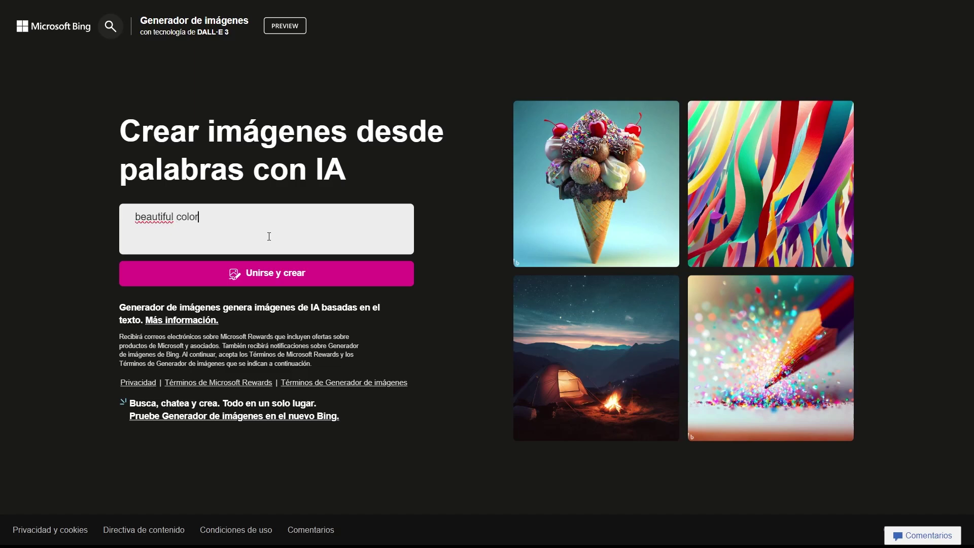
pyautogui.write('ful colorf')
pyautogui.write('ull unicorn a')
pyautogui.write('ll body ')
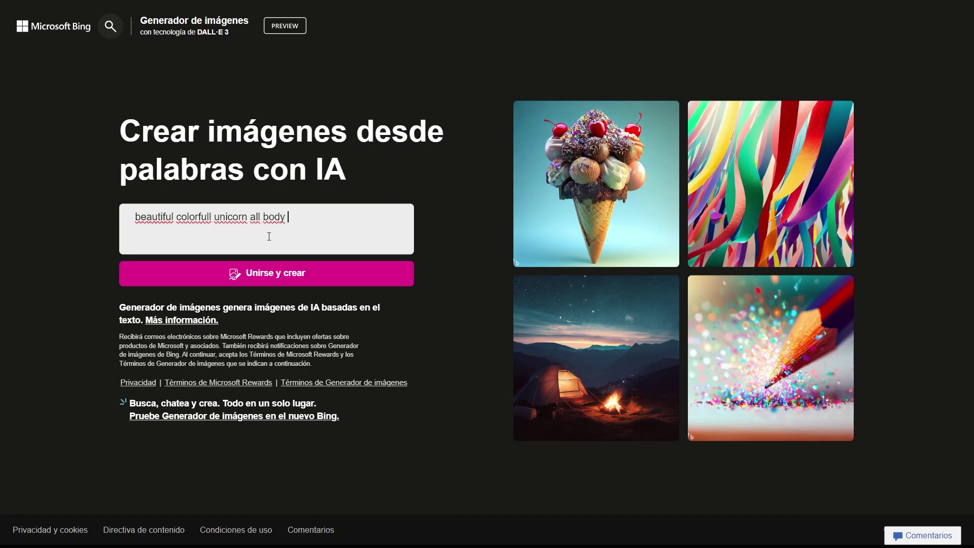
pyautogui.write('entire')
pyautogui.press('Return')
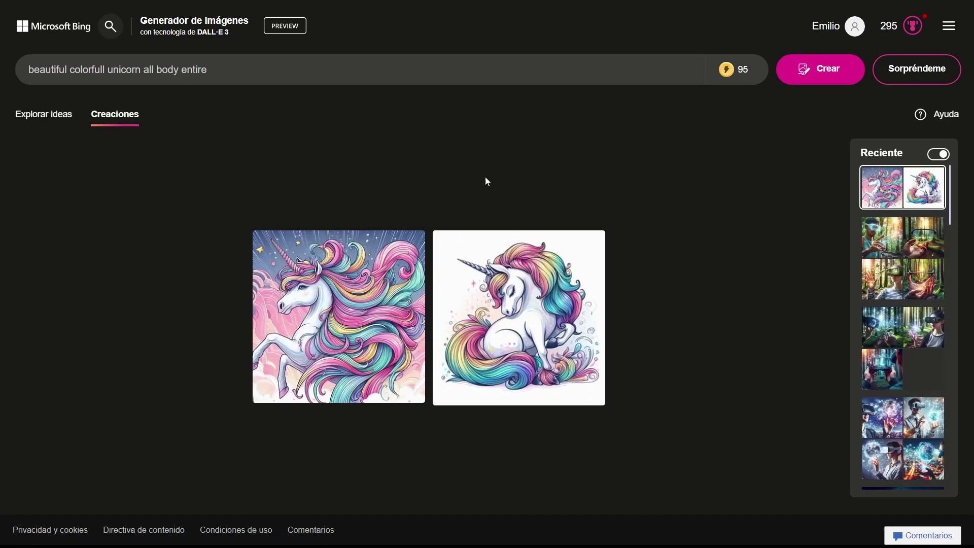
# Append ', realistic image' to the unicorn prompt and regenerate the images.
pyautogui.click(367, 71)
pyautogui.write(', realistic image')
pyautogui.press('Return')
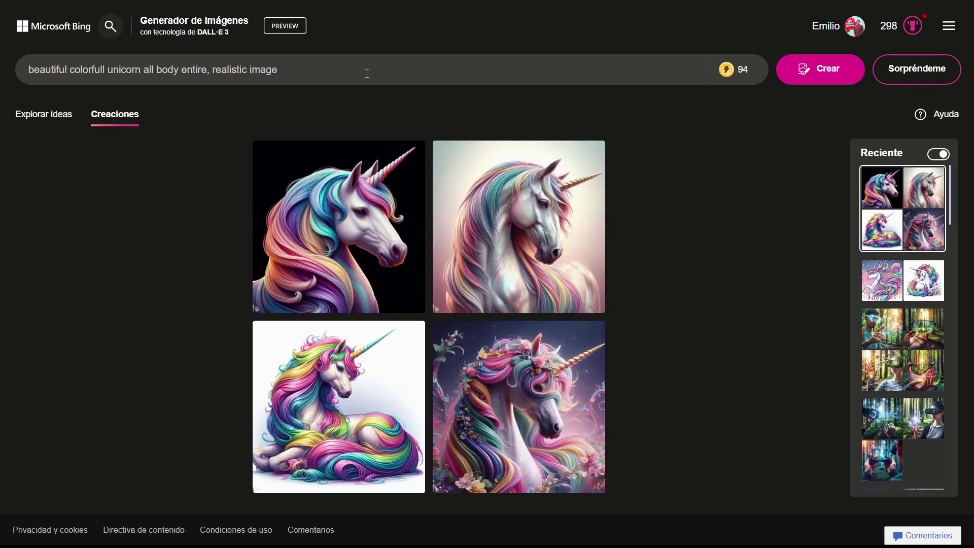
pyautogui.write(',')
pyautogui.press('Return')
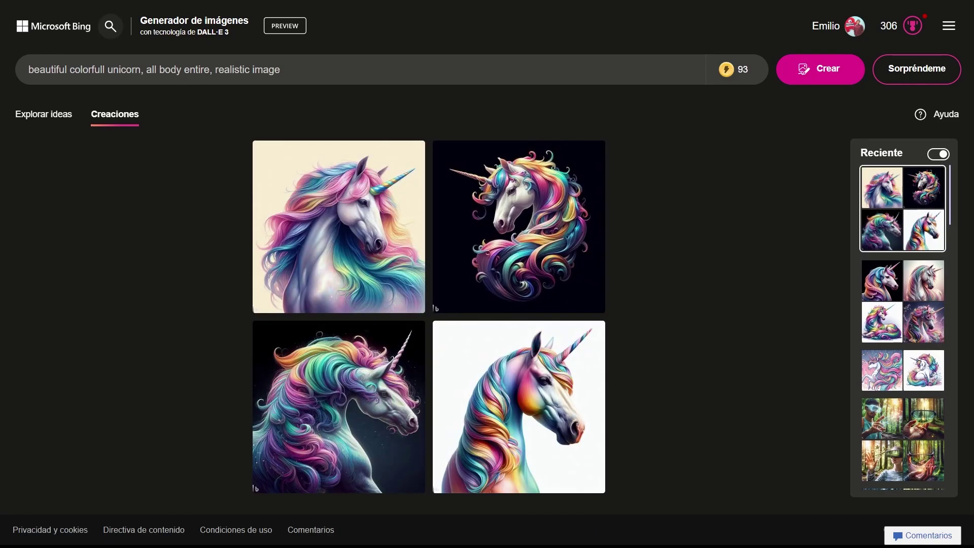
# Replace 'all' with '4 legs' in the prompt, regenerate, and download the first unicorn image.
pyautogui.click(180, 70)
pyautogui.doubleClick(151, 70)
pyautogui.write('4 legs')
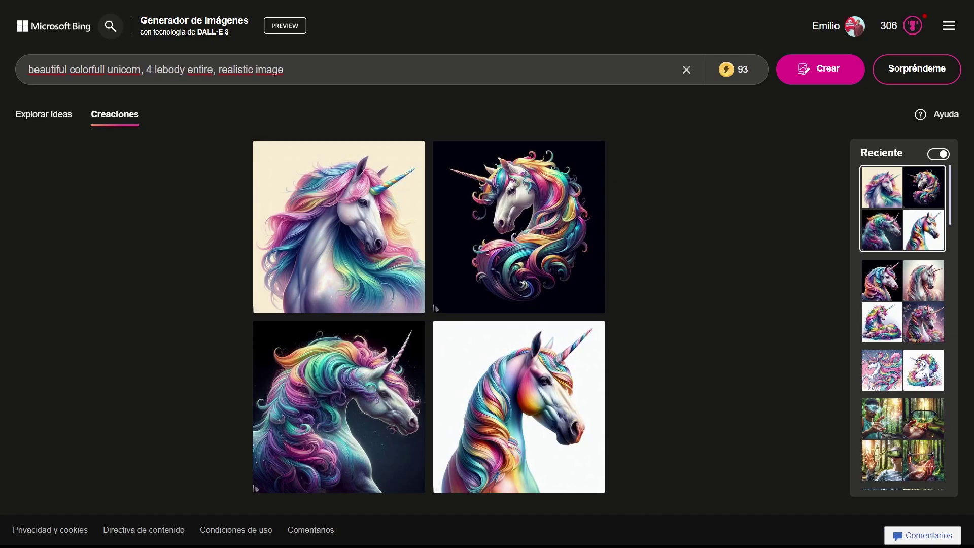
pyautogui.press('Return')
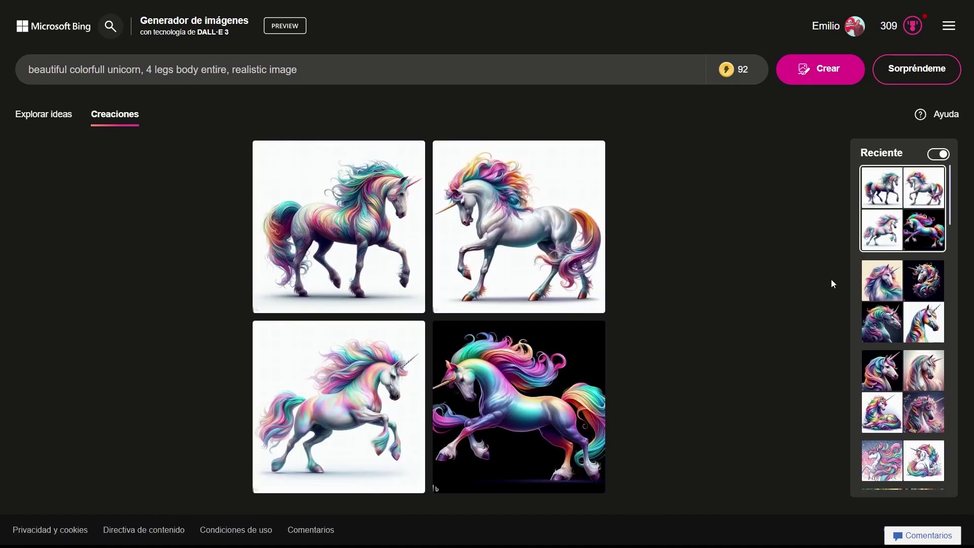
pyautogui.moveTo(339, 228)
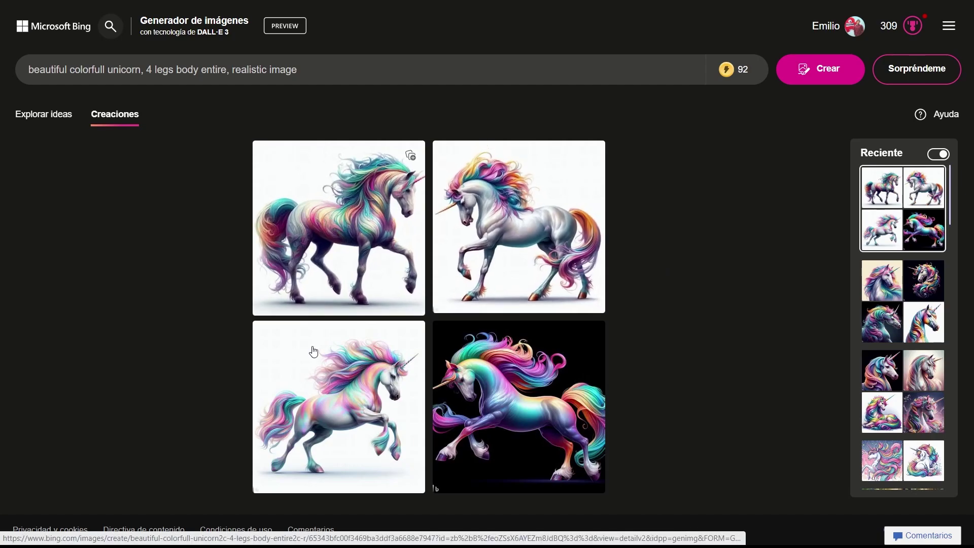
pyautogui.click(331, 206)
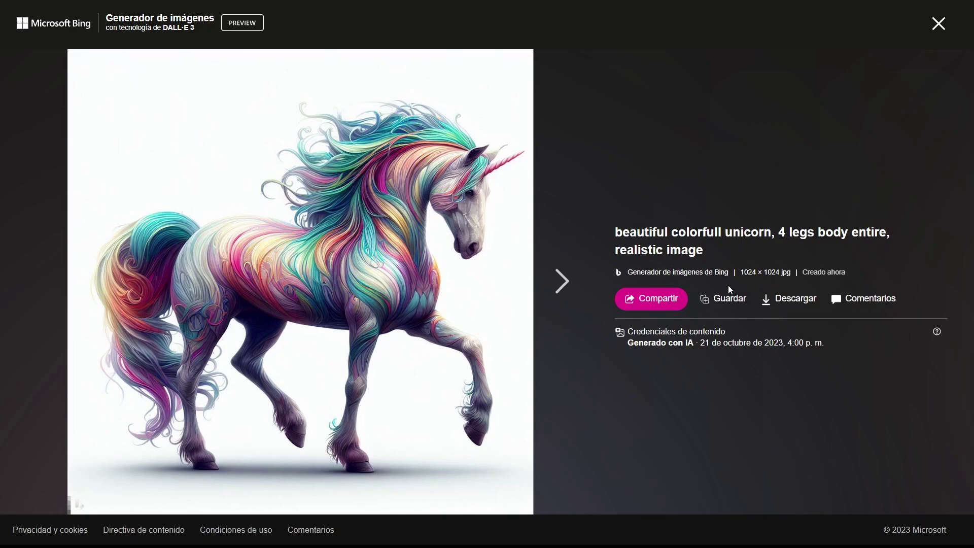
pyautogui.click(794, 305)
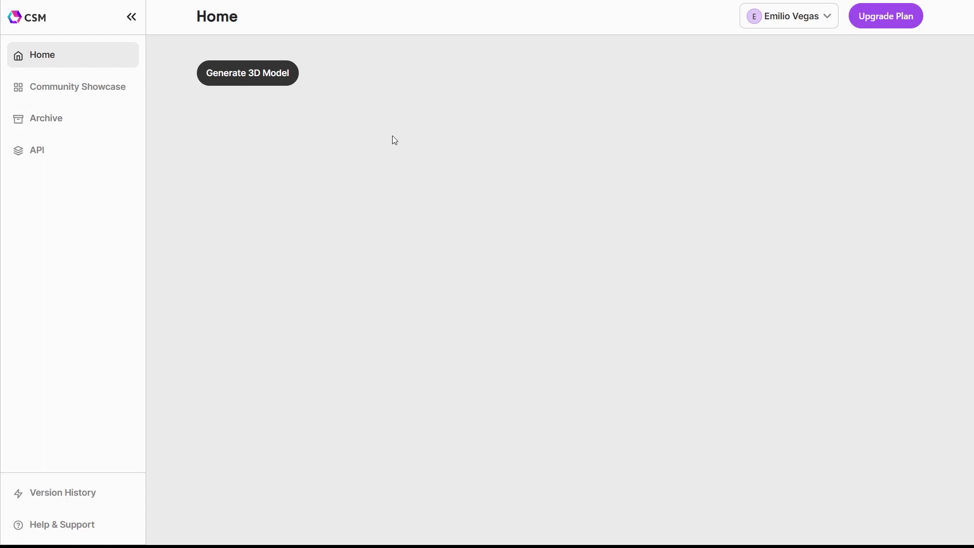
# Upload the downloaded unicorn image as a new 3D model and open its session.
pyautogui.click(282, 77)
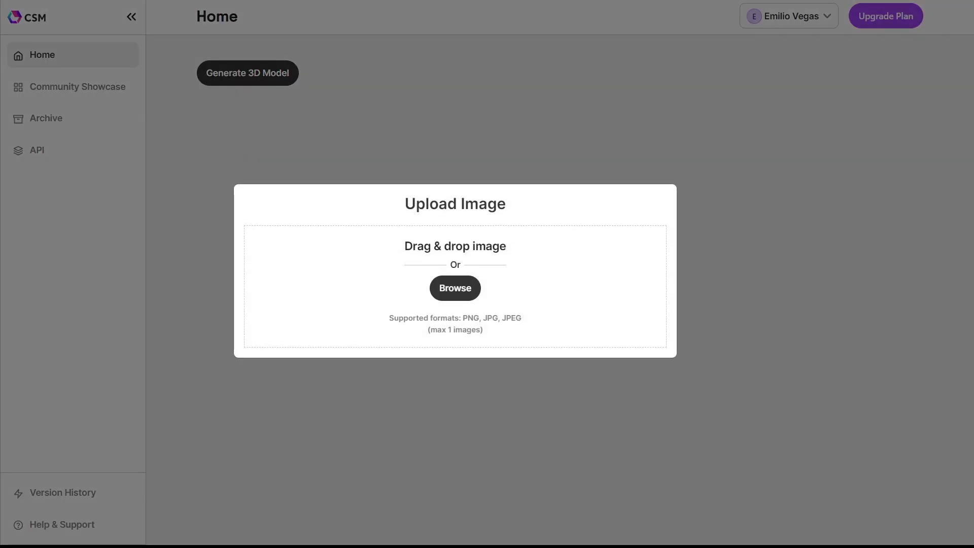
pyautogui.moveTo(483, 256); pyautogui.dragTo(482, 260)
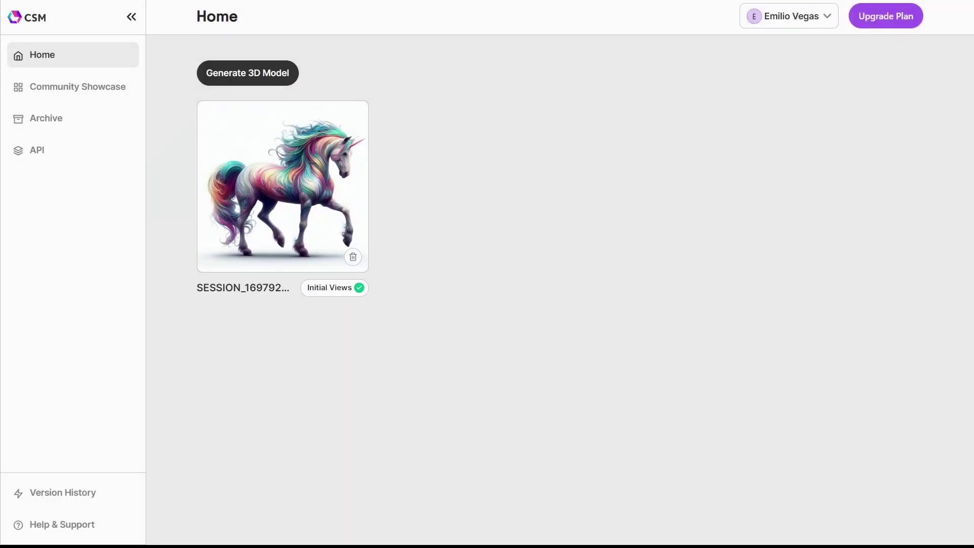
pyautogui.click(283, 209)
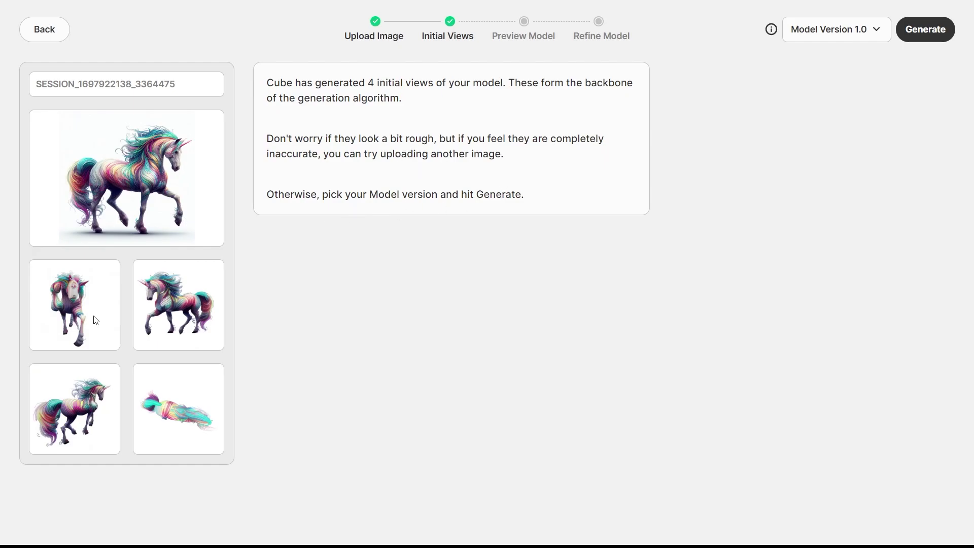
# Try Model Version 1.1, switch back to 1.0, and generate the preview unicorn model.
pyautogui.click(831, 29)
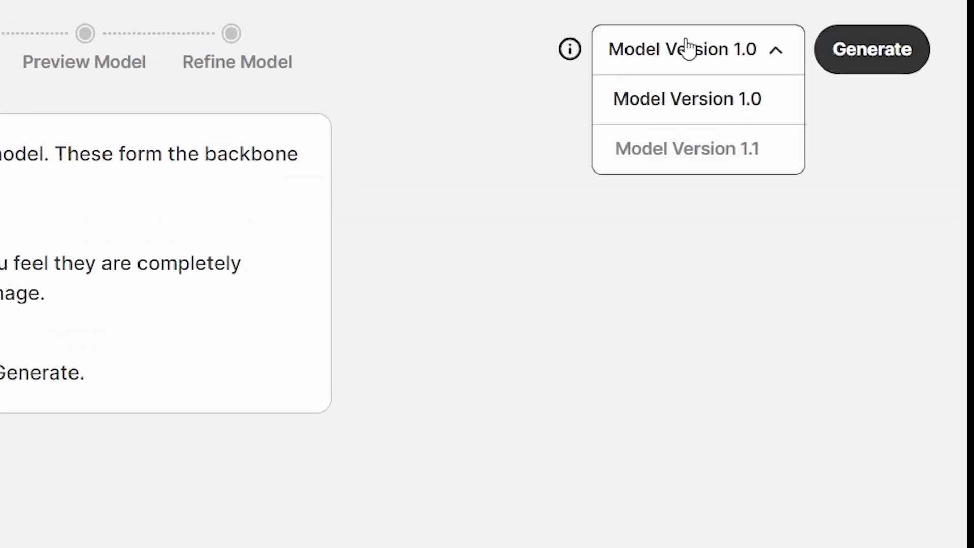
pyautogui.click(669, 152)
pyautogui.moveTo(570, 49)
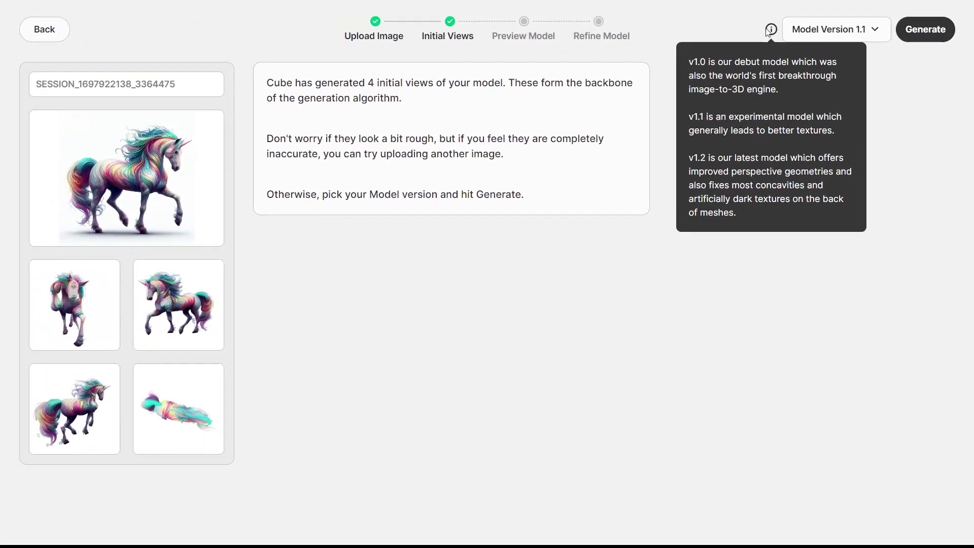
pyautogui.click(853, 29)
pyautogui.click(846, 56)
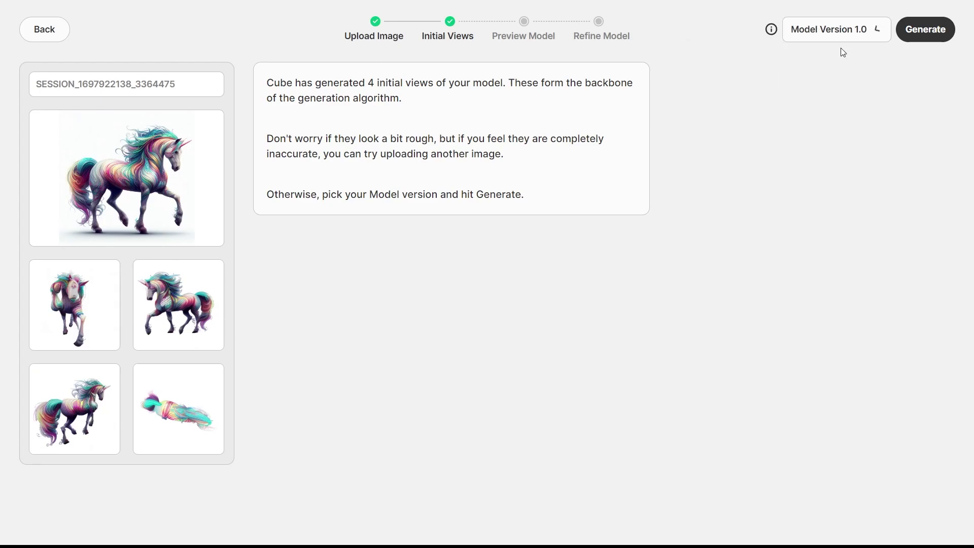
pyautogui.click(921, 40)
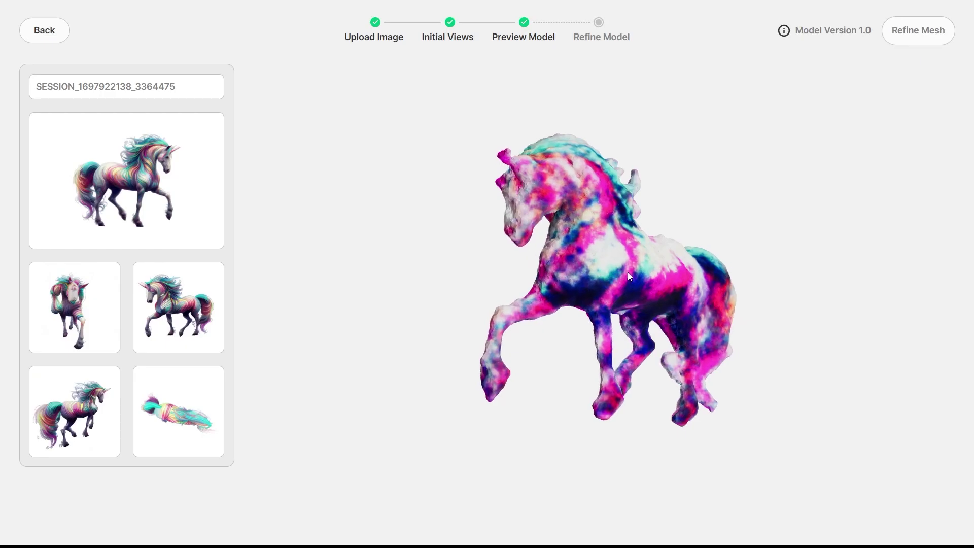
# Orbit the preview horse mesh to check it from the right, left and side.
pyautogui.moveTo(628, 272)
pyautogui.mouseDown()
pyautogui.moveTo(793, 291)
pyautogui.moveTo(807, 321)
pyautogui.moveTo(767, 333)
pyautogui.moveTo(761, 385)
pyautogui.moveTo(659, 392)
pyautogui.moveTo(572, 372)
pyautogui.moveTo(515, 340)
pyautogui.moveTo(466, 291)
pyautogui.moveTo(457, 255)
pyautogui.mouseUp()
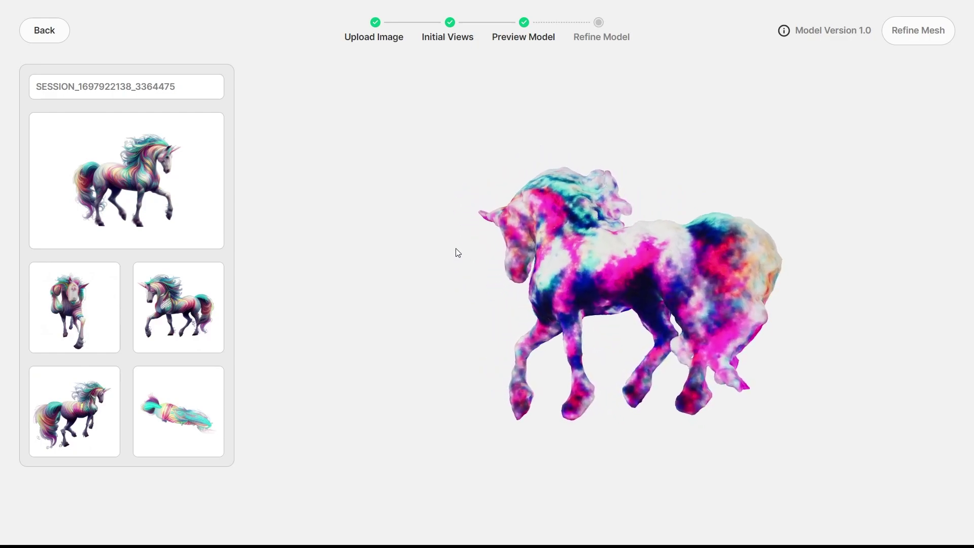
pyautogui.moveTo(465, 239)
pyautogui.mouseDown()
pyautogui.moveTo(524, 287)
pyautogui.moveTo(531, 318)
pyautogui.moveTo(826, 311)
pyautogui.mouseUp()
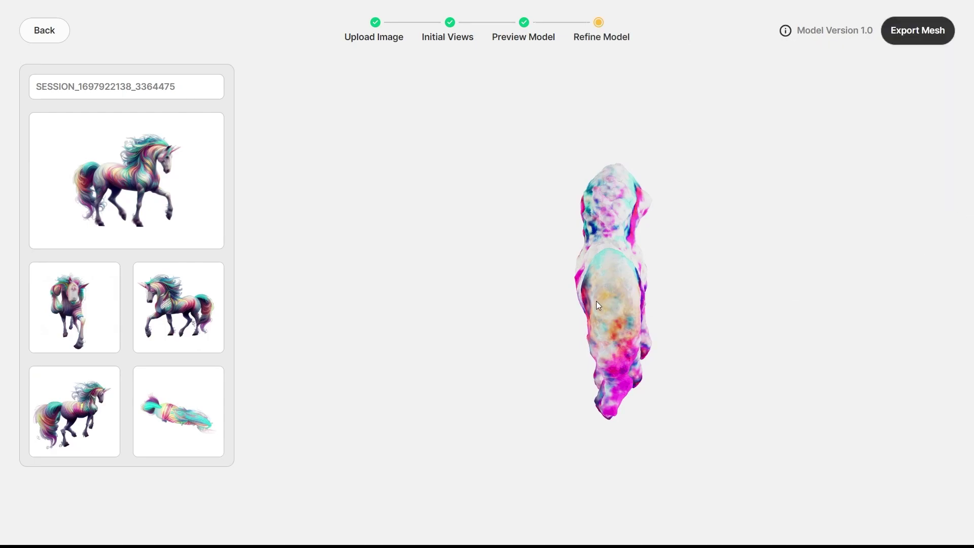
pyautogui.moveTo(599, 305); pyautogui.dragTo(492, 273)
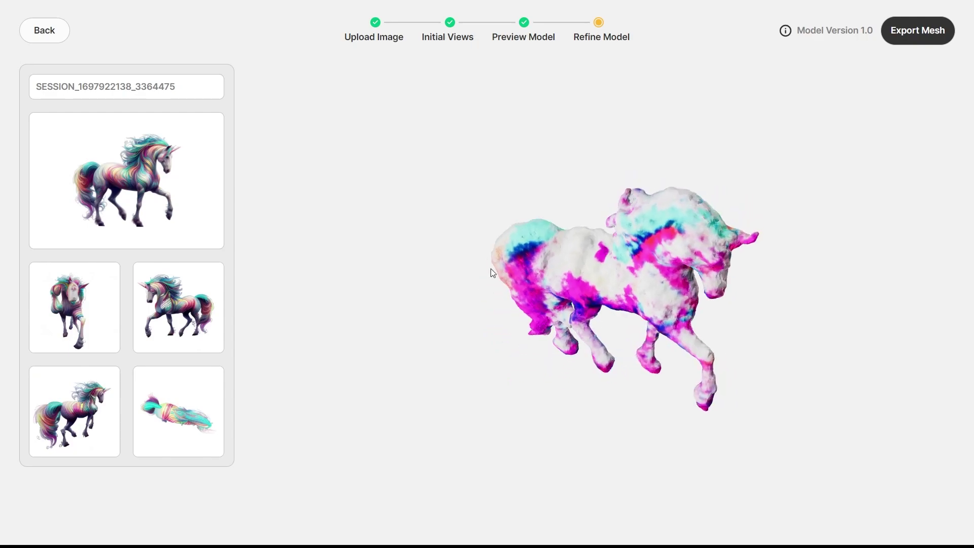
# Choose GLB as the export format, orbit the textured unicorn, and select the Refine Mesh export.
pyautogui.click(911, 35)
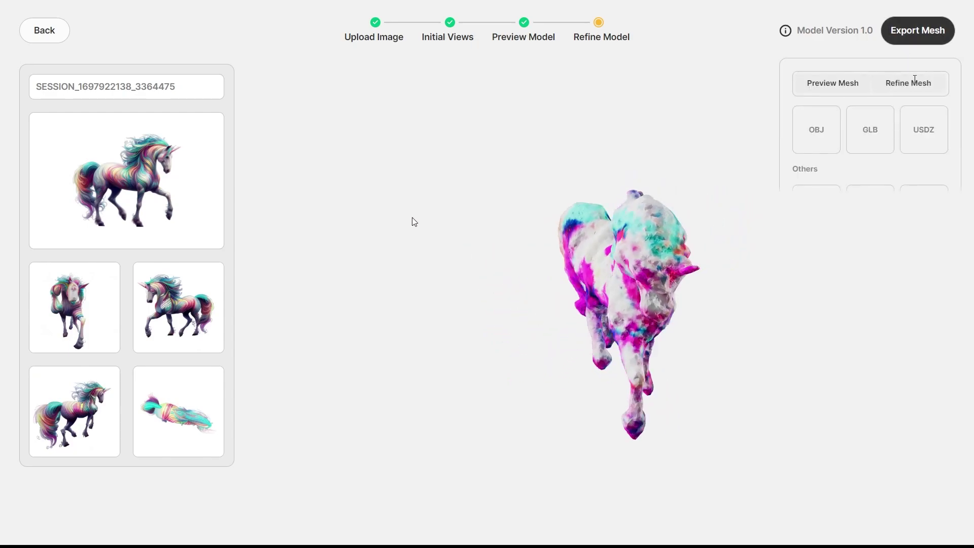
pyautogui.click(877, 128)
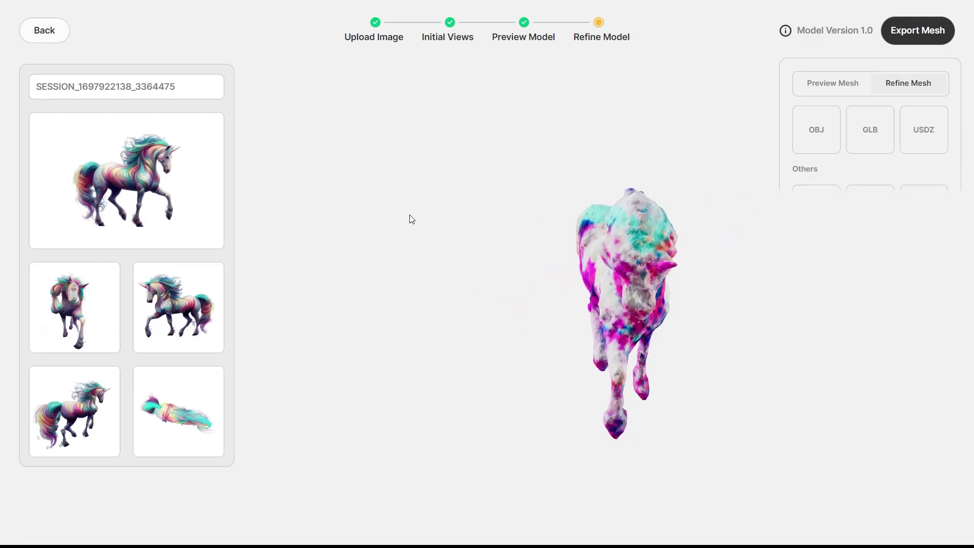
pyautogui.click(410, 215)
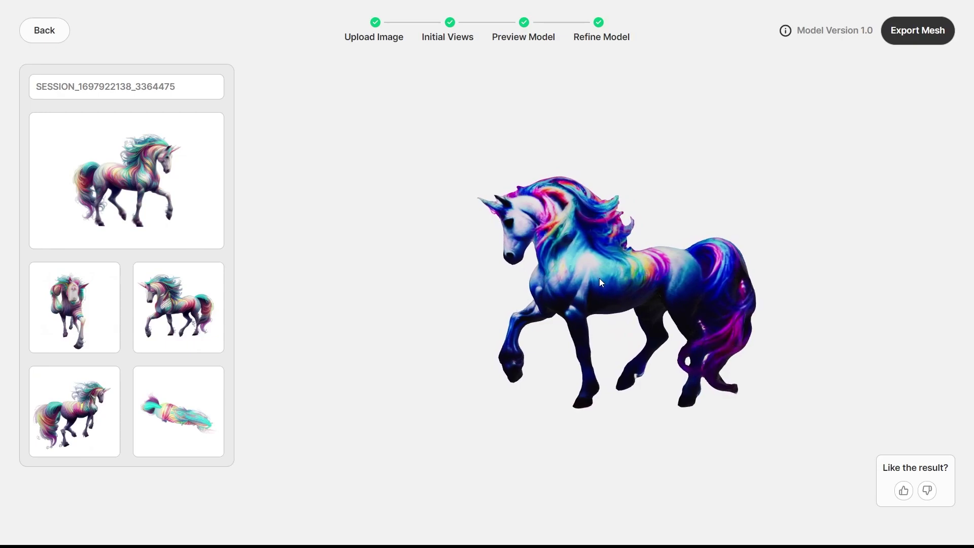
pyautogui.moveTo(601, 282); pyautogui.dragTo(427, 274)
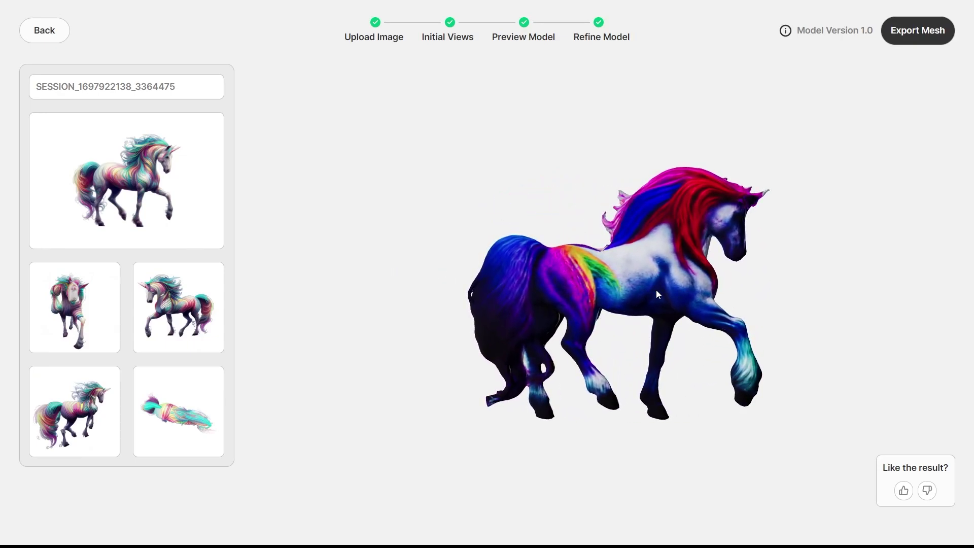
pyautogui.moveTo(663, 297); pyautogui.dragTo(492, 311)
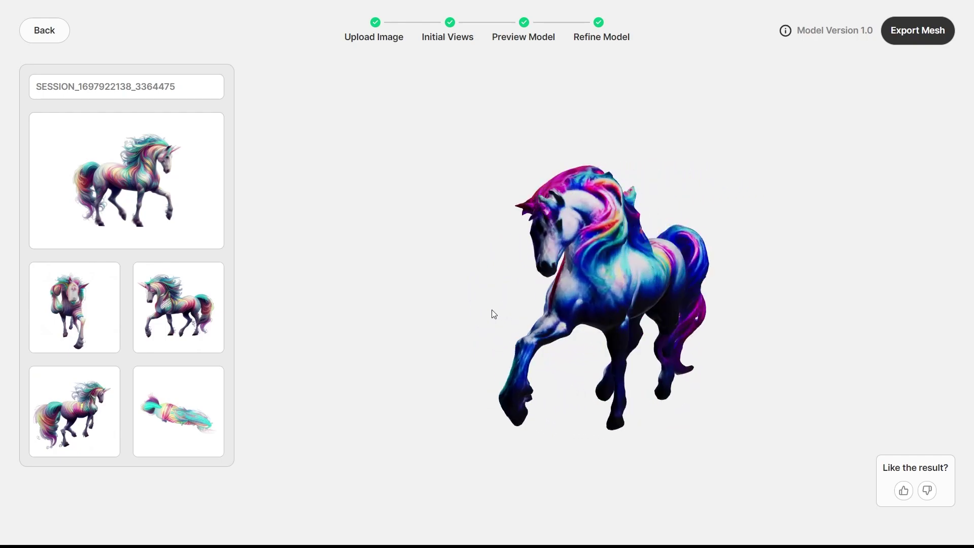
pyautogui.click(909, 40)
pyautogui.click(915, 81)
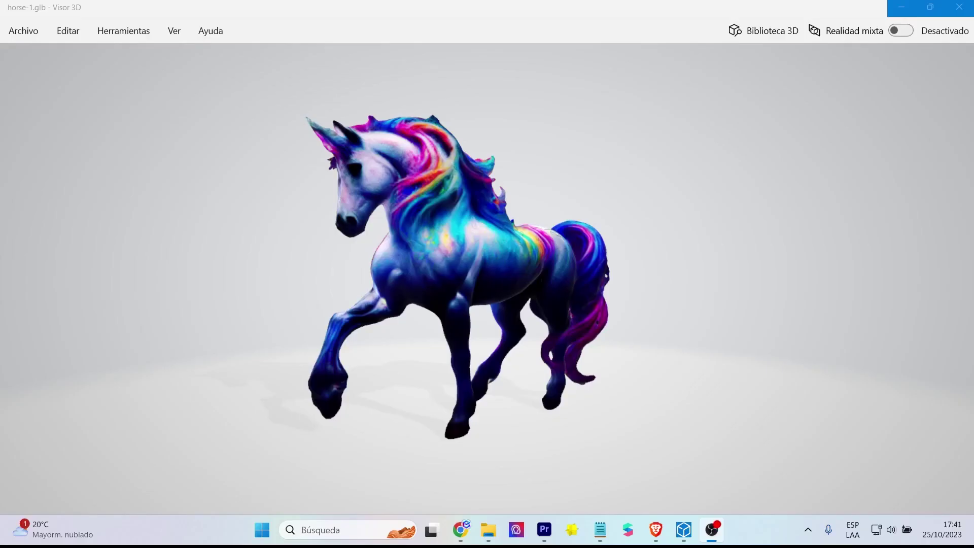
# Rotate the horse model in 3D Viewer to see it from another side.
pyautogui.scroll(5, 450, 316)
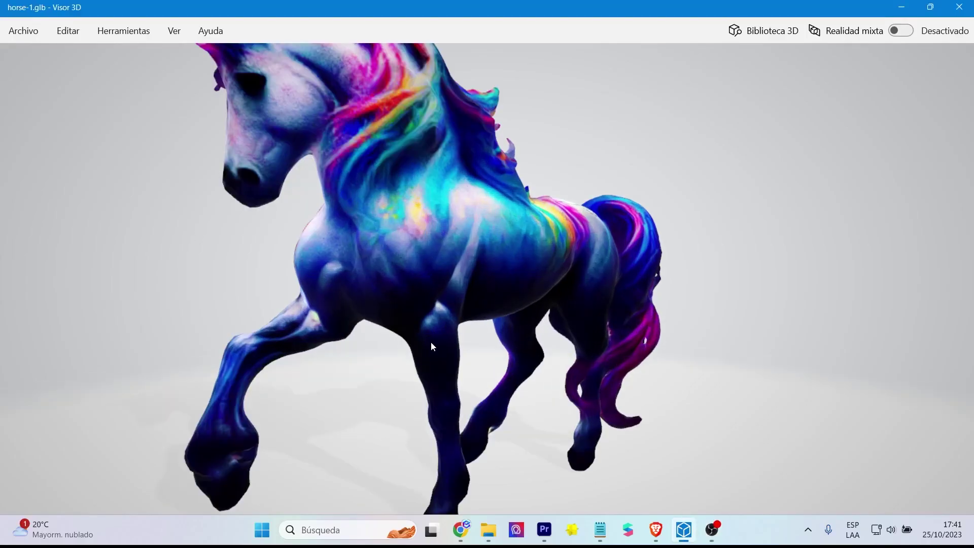
pyautogui.scroll(-5, 431, 342)
pyautogui.moveTo(400, 331)
pyautogui.mouseDown()
pyautogui.moveTo(528, 343)
pyautogui.moveTo(470, 325)
pyautogui.mouseUp()
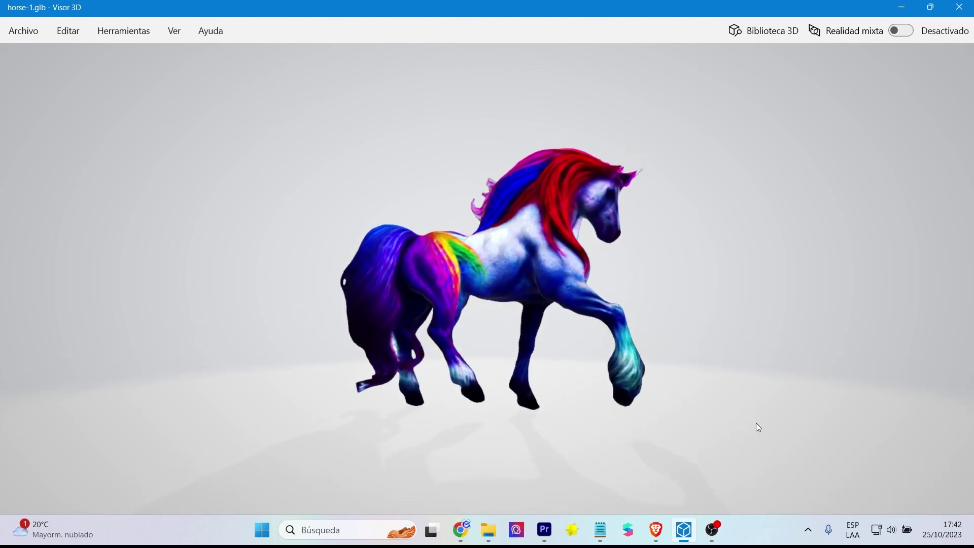
pyautogui.moveTo(746, 454); pyautogui.dragTo(580, 458)
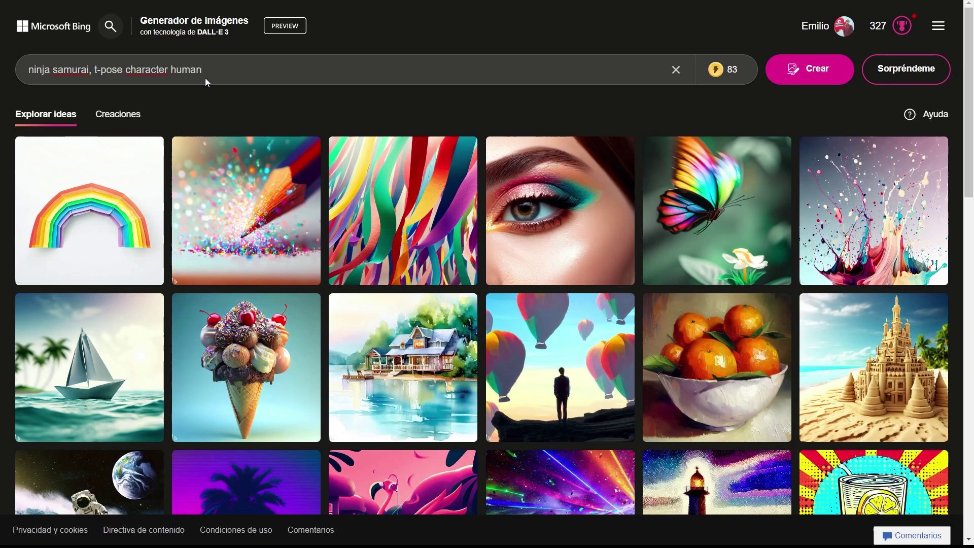
# Refine the prompt to 'ninja samurai, t-pose 3d front' and generate images.
pyautogui.press('Return')
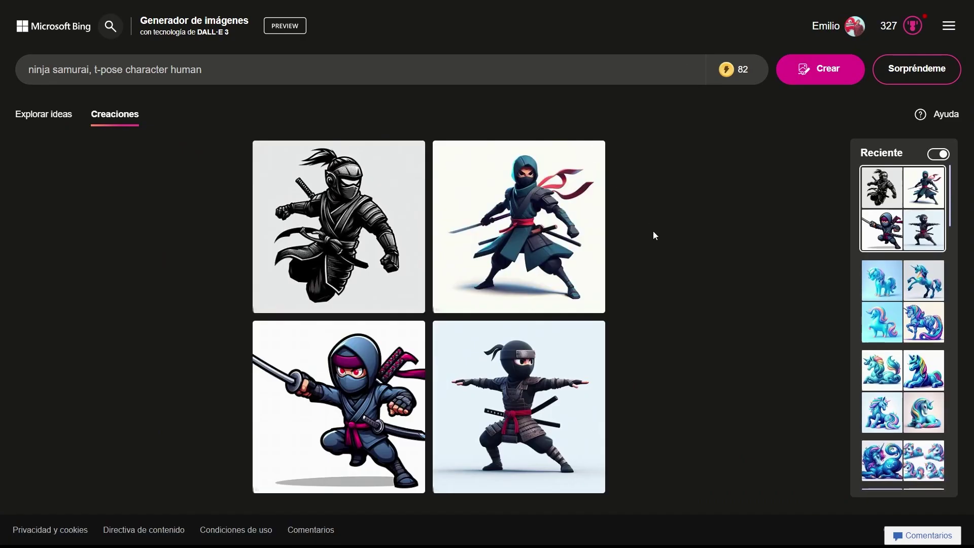
pyautogui.doubleClick(151, 70)
pyautogui.press('BackSpace')
pyautogui.press('Return')
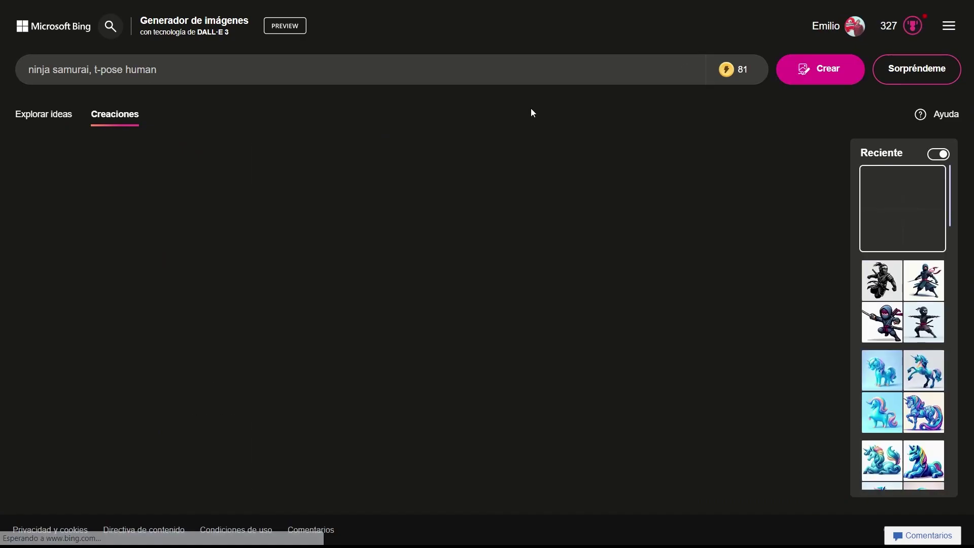
pyautogui.write('3d front')
pyautogui.press('Return')
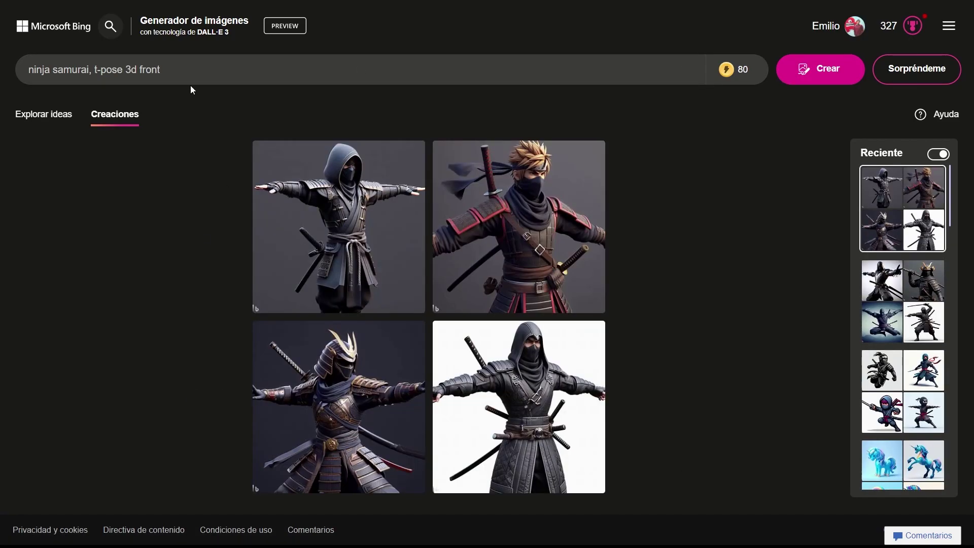
pyautogui.press('Return')
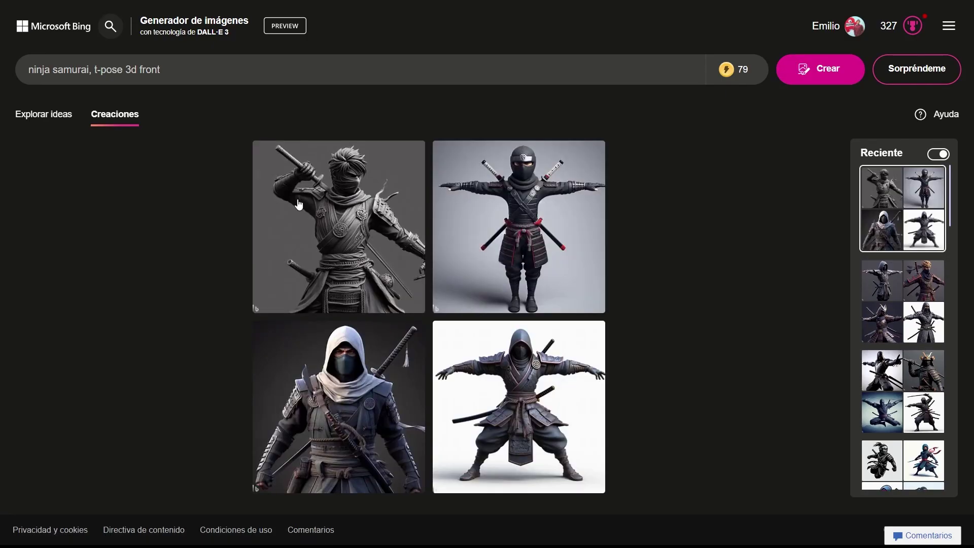
# Extend the prompt with 'all image' and inspect the resulting ninja images up close.
pyautogui.click(444, 200)
pyautogui.press('Escape')
pyautogui.write('all image')
pyautogui.press('Return')
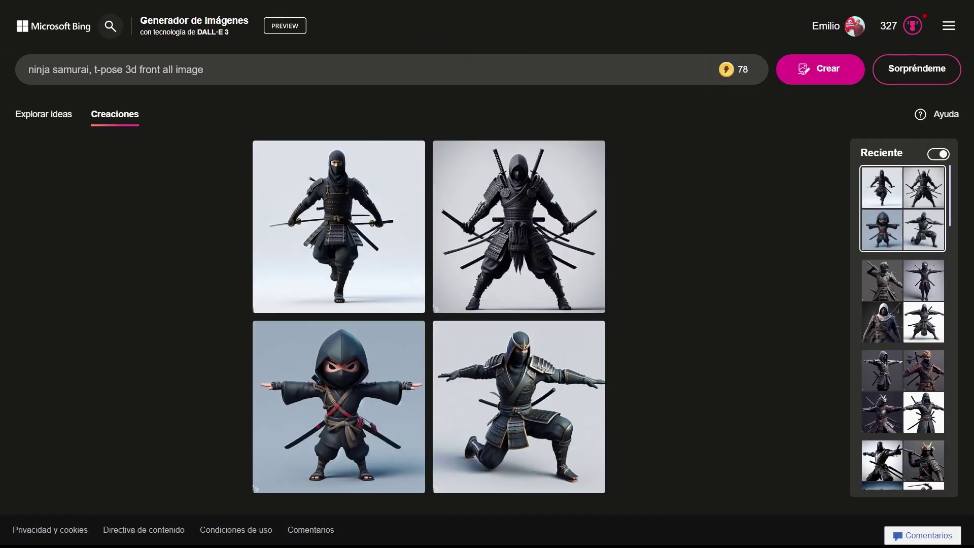
pyautogui.click(257, 361)
pyautogui.click(937, 26)
# Regenerate until a blue armoured T-pose ninja appears, then download that image.
pyautogui.click(820, 68)
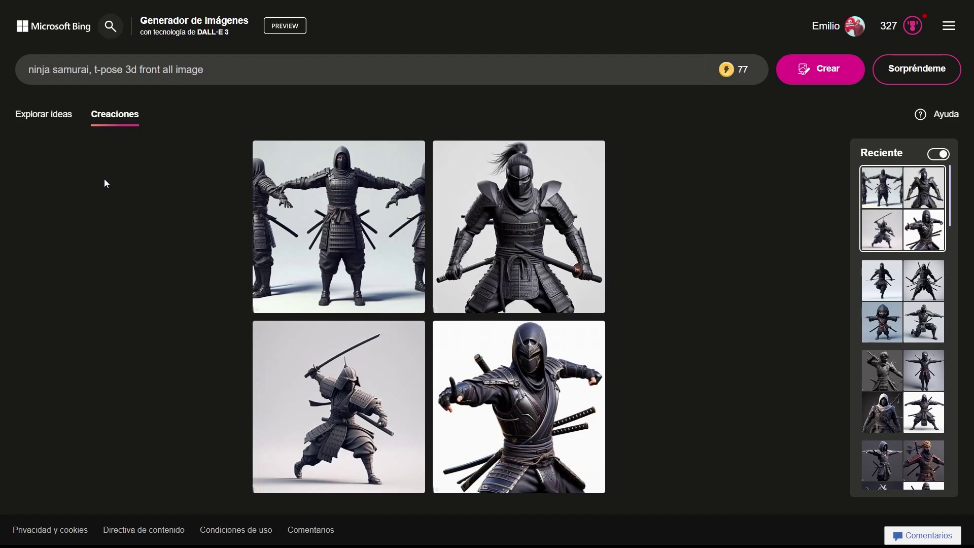
pyautogui.click(833, 69)
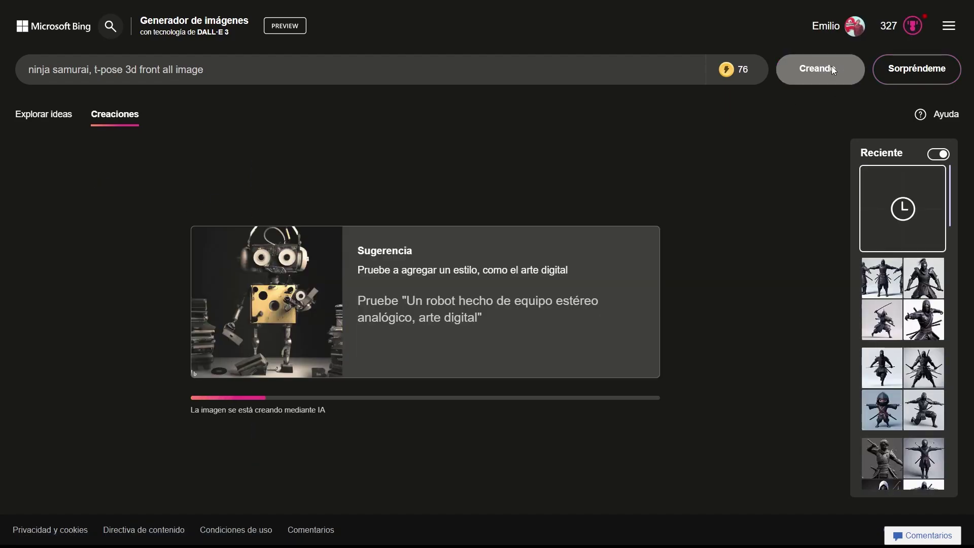
pyautogui.click(814, 69)
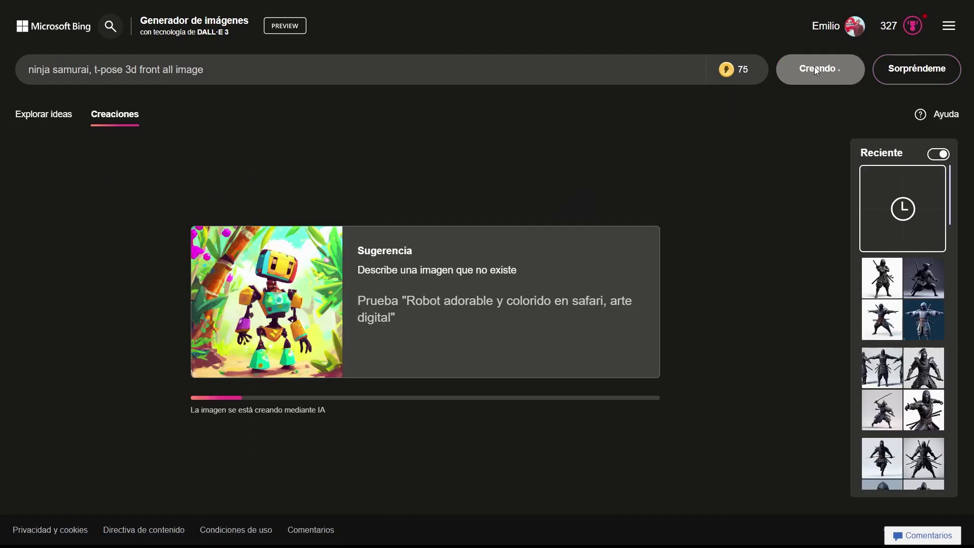
pyautogui.click(411, 350)
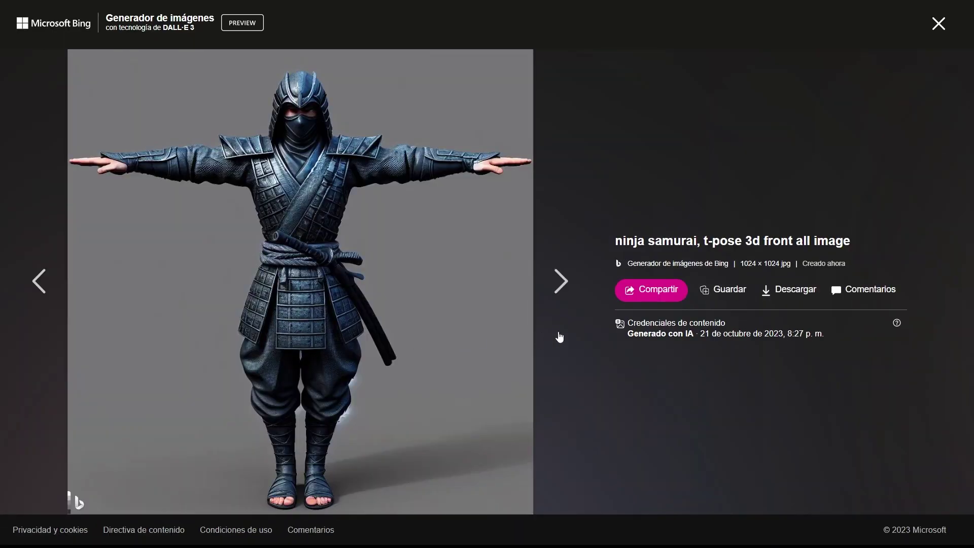
pyautogui.click(784, 295)
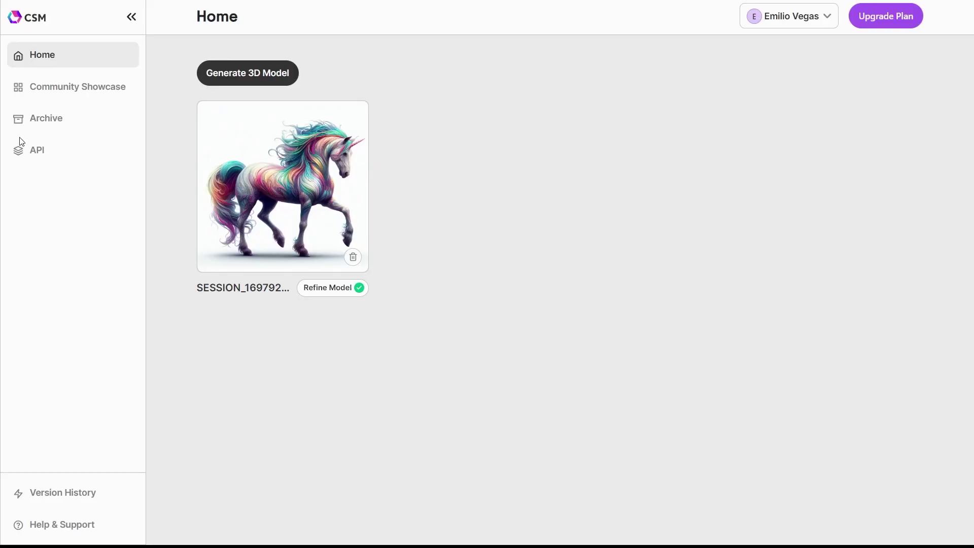
# Upload the downloaded ninja image and generate a preview 3D model with Model Version 1.0.
pyautogui.click(261, 76)
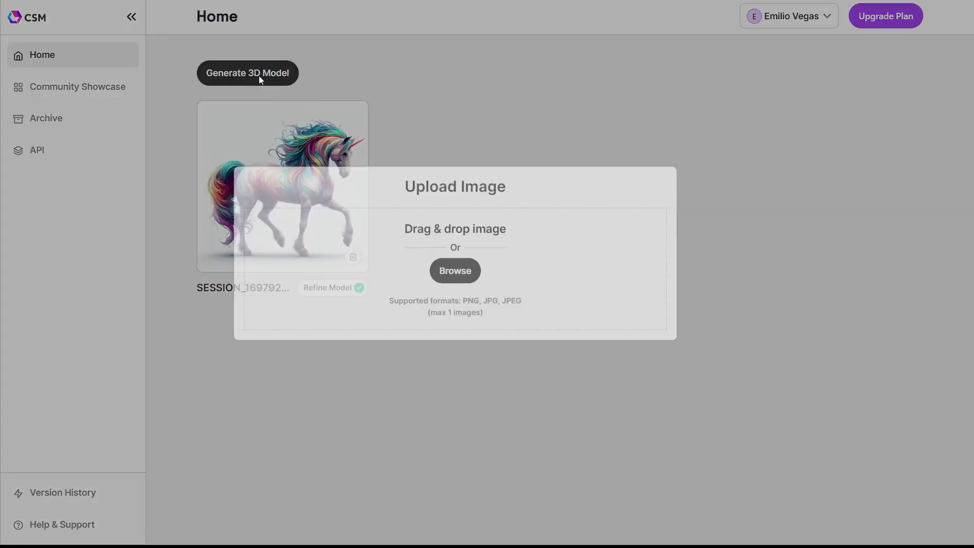
pyautogui.moveTo(261, 77); pyautogui.dragTo(446, 266)
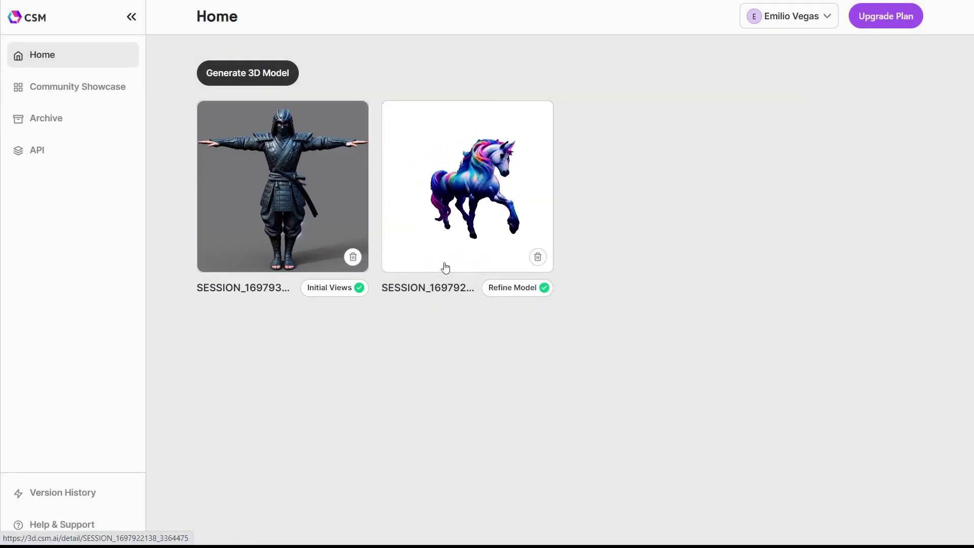
pyautogui.moveTo(771, 29)
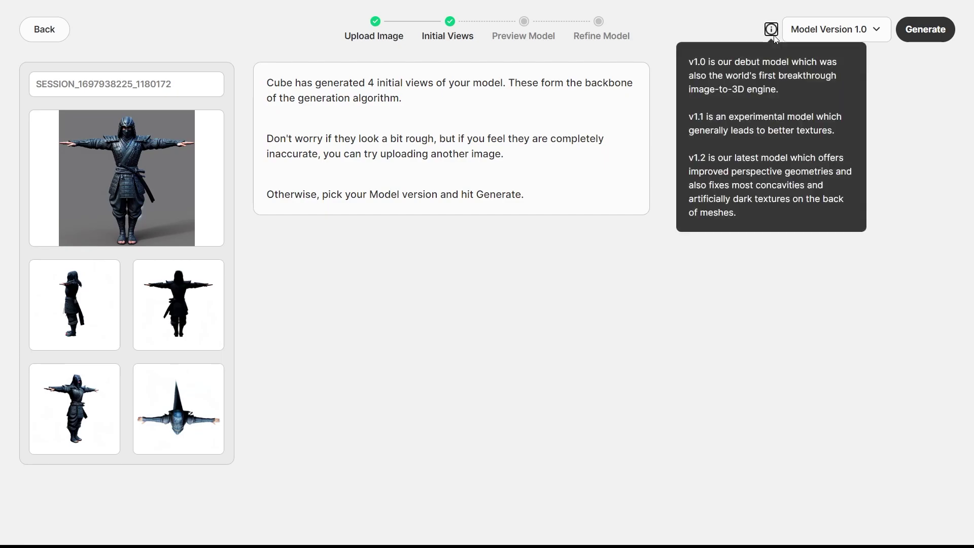
pyautogui.click(837, 29)
pyautogui.click(913, 33)
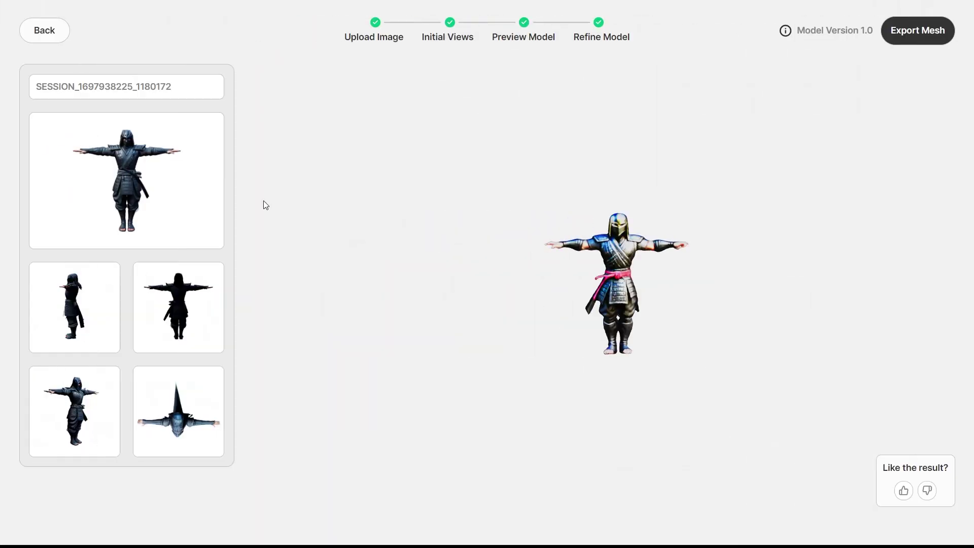
# Orbit the refined ninja mesh to check its side, then export it as GLB.
pyautogui.scroll(3, 734, 304)
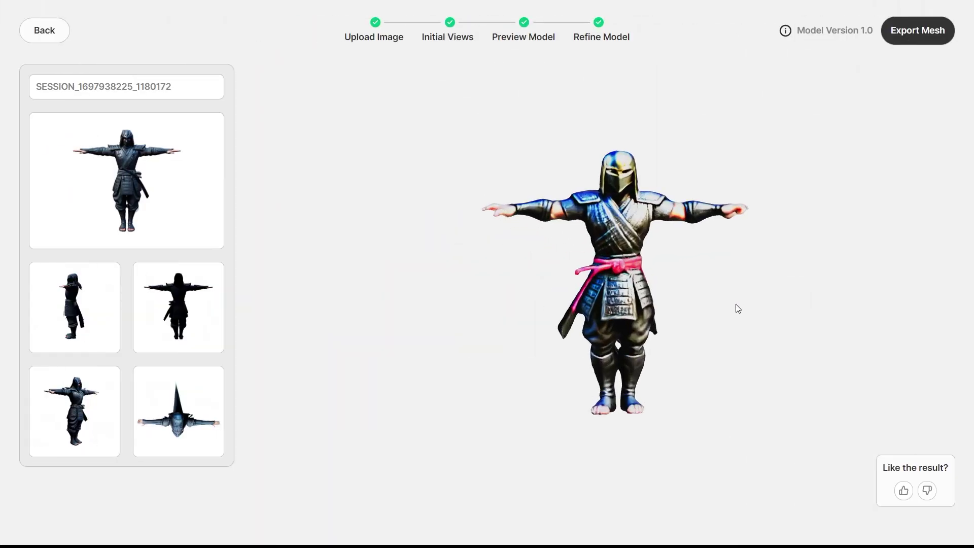
pyautogui.moveTo(735, 306); pyautogui.dragTo(482, 285)
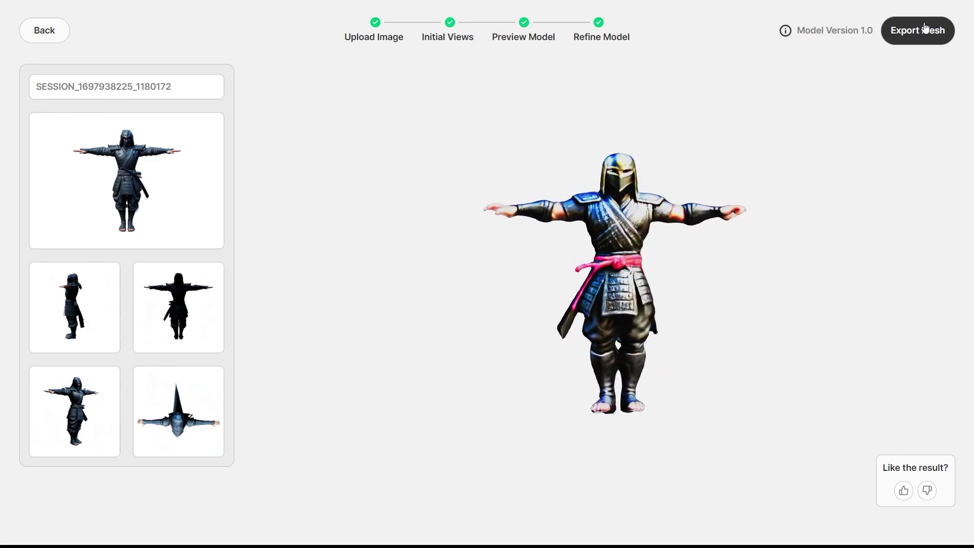
pyautogui.click(912, 38)
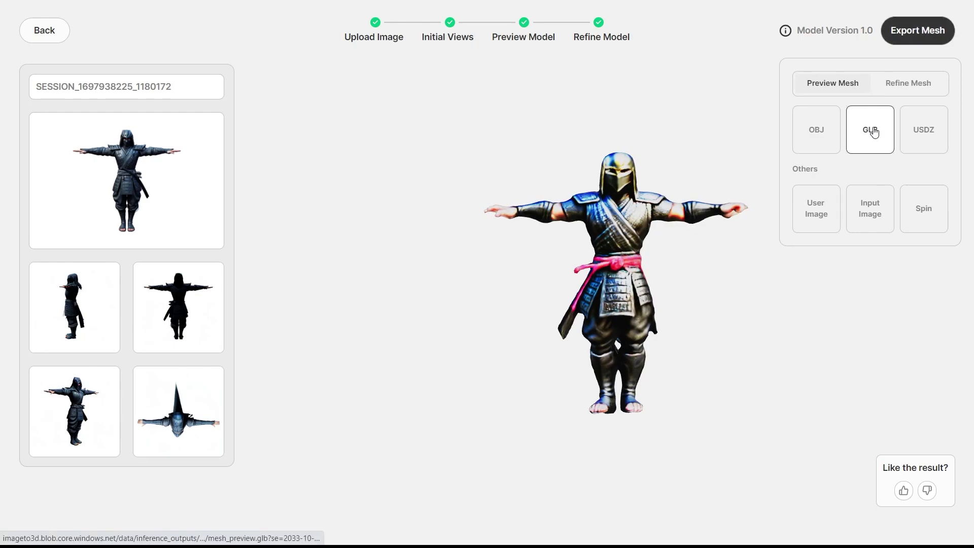
pyautogui.click(874, 132)
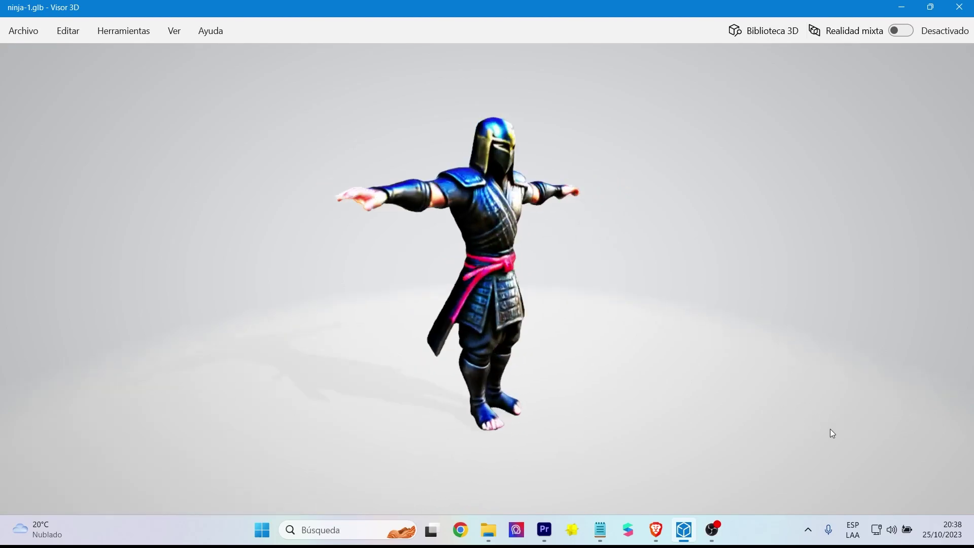
# Zoom in and back out on the ninja-1.glb model to inspect it from the front.
pyautogui.scroll(1, 815, 325)
pyautogui.scroll(3, 827, 316)
pyautogui.scroll(2, 825, 355)
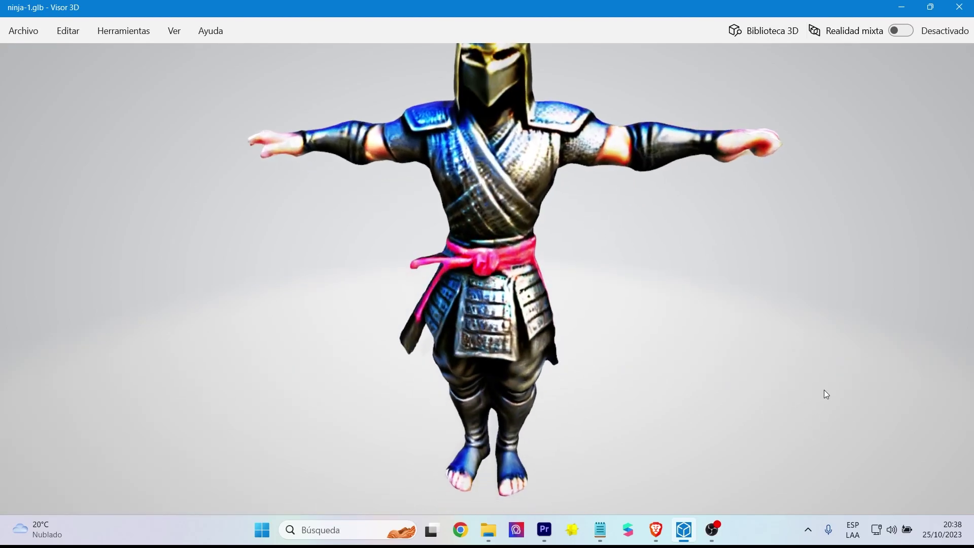
pyautogui.scroll(-1, 826, 416)
pyautogui.scroll(-2, 827, 406)
pyautogui.scroll(-2, 827, 373)
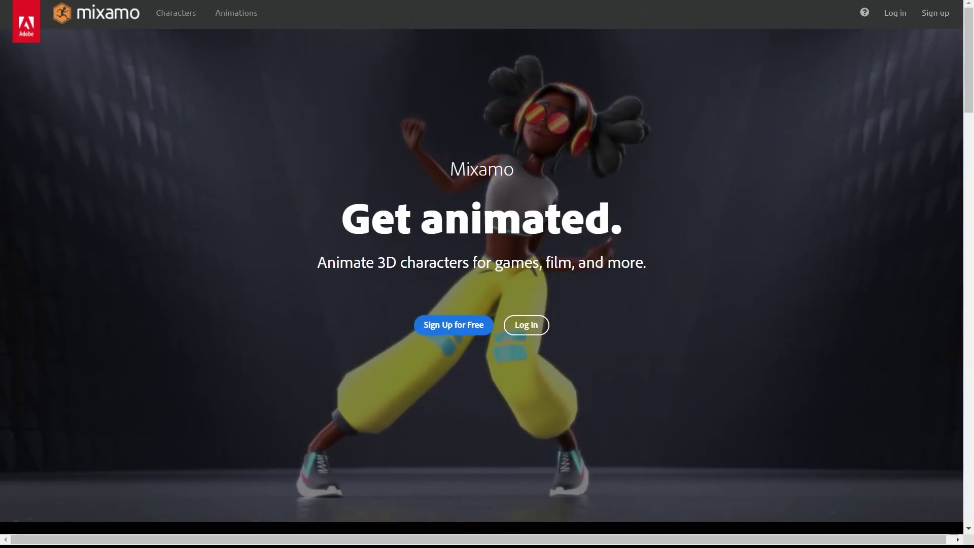
# Log in, go to Characters and upload the ninja model file via Upload Character.
pyautogui.click(523, 325)
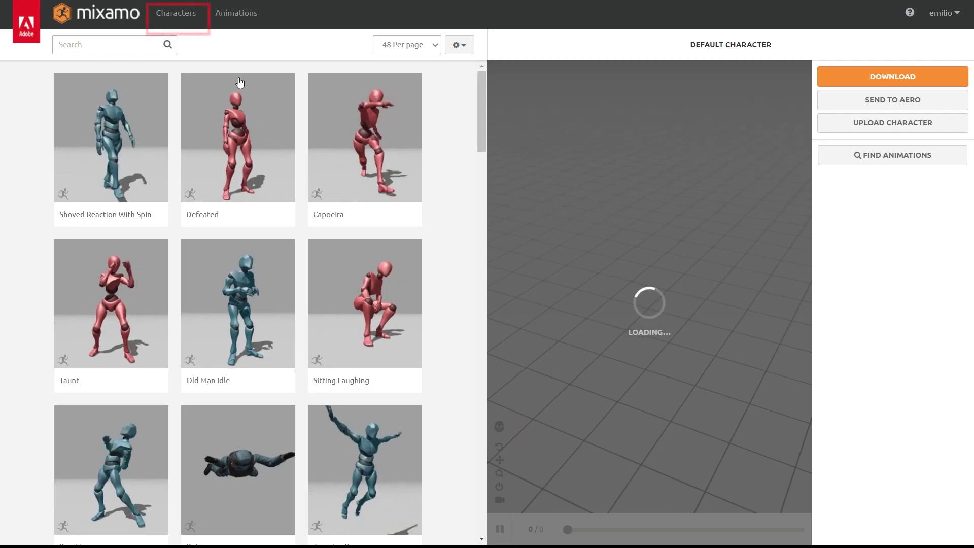
pyautogui.click(170, 21)
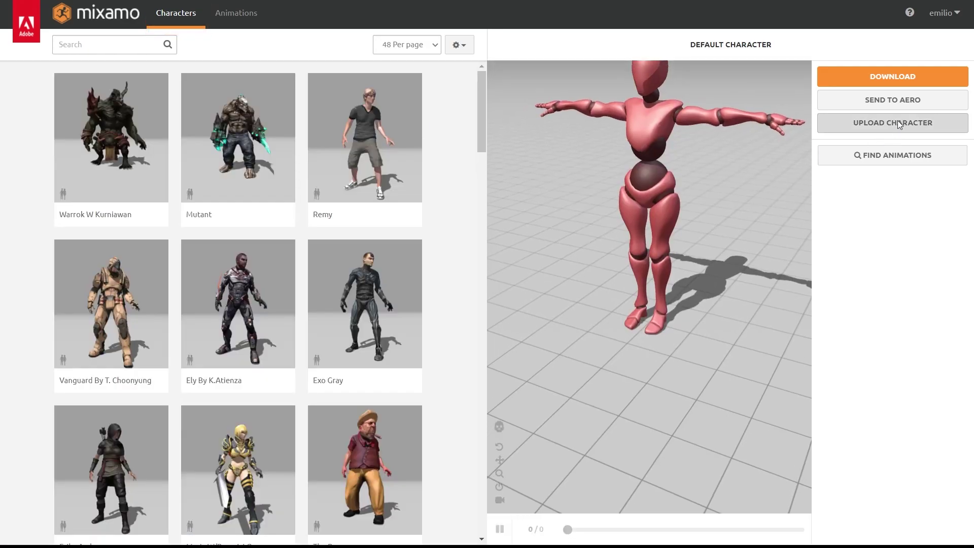
pyautogui.click(896, 122)
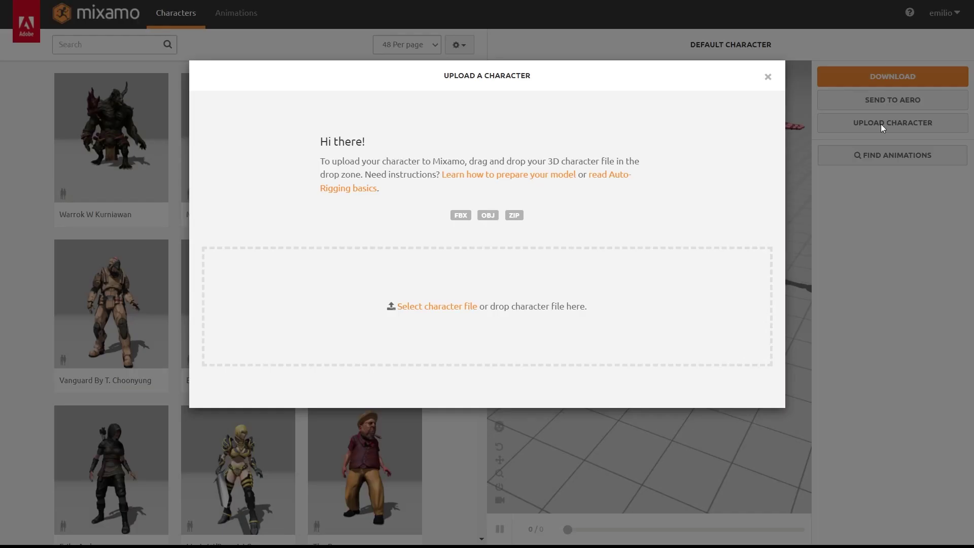
pyautogui.moveTo(1, 541)
pyautogui.mouseDown()
pyautogui.moveTo(605, 309)
pyautogui.moveTo(566, 298)
pyautogui.mouseUp()
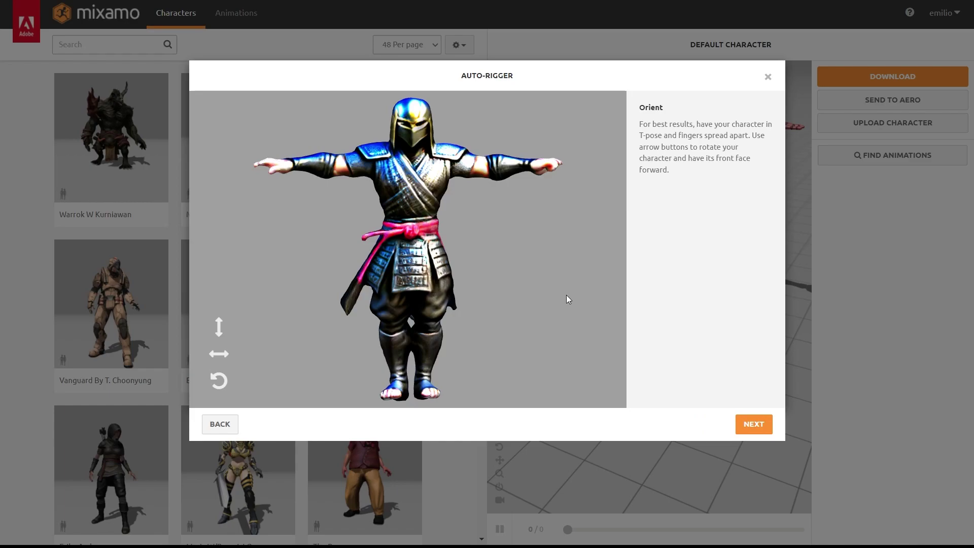
# Correct the ninja's orientation in the Orient step so it faces front, then continue.
pyautogui.click(766, 432)
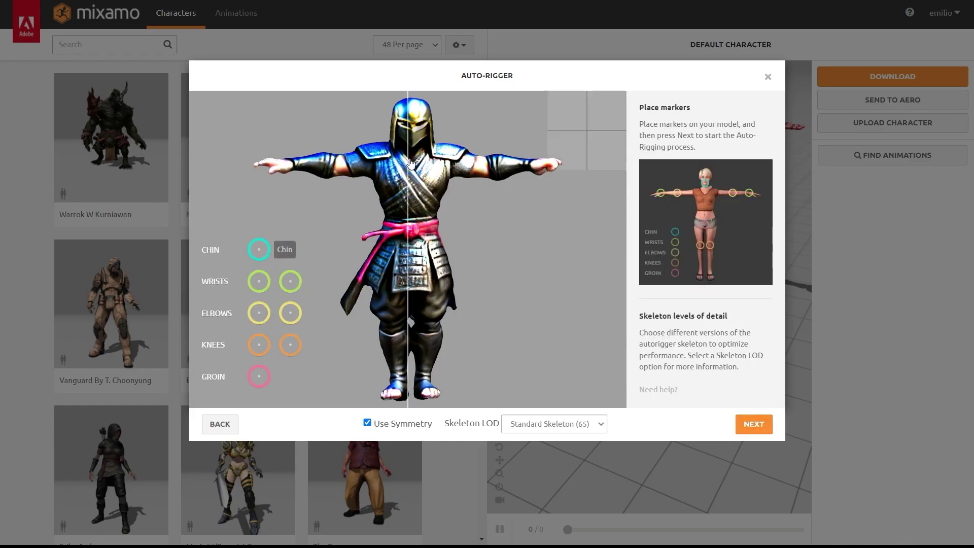
pyautogui.moveTo(259, 250); pyautogui.dragTo(415, 152)
pyautogui.click(220, 424)
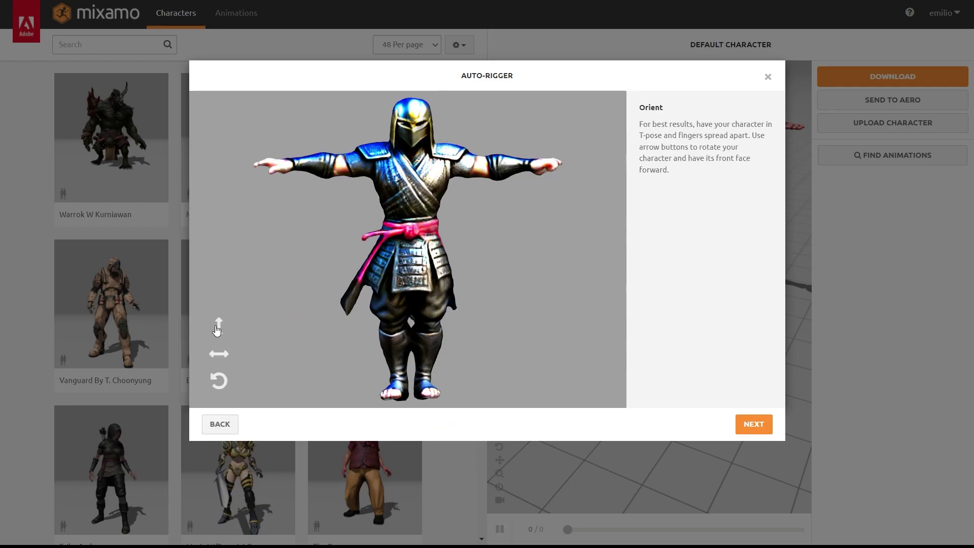
pyautogui.click(218, 327)
pyautogui.click(219, 381)
pyautogui.click(219, 354)
pyautogui.click(219, 353)
pyautogui.click(219, 354)
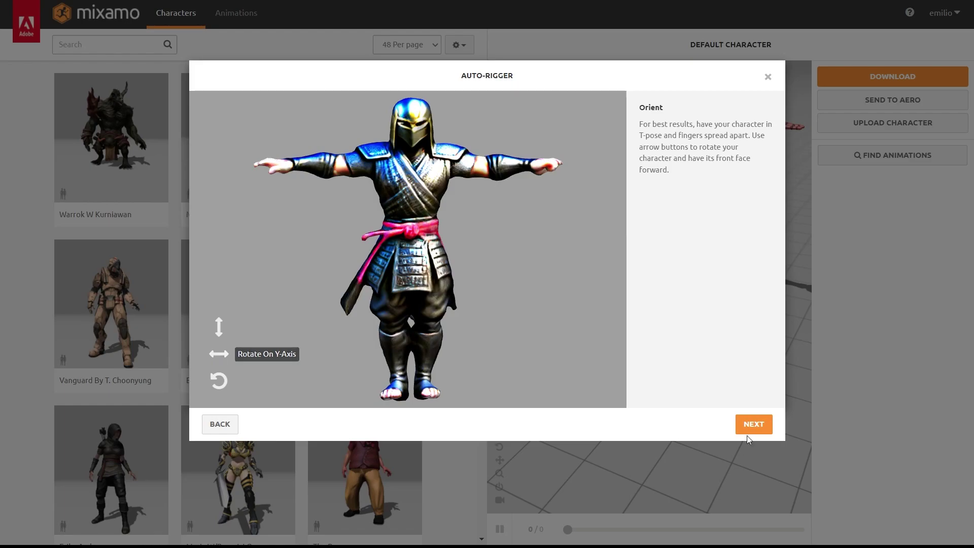
pyautogui.click(754, 424)
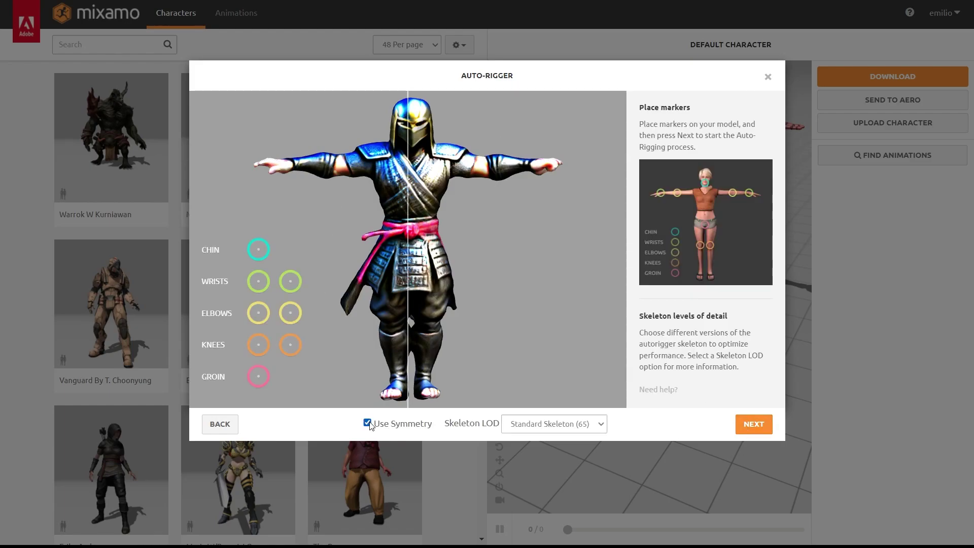
# Place the chin, wrist, elbow, knee and groin markers, then fine-tune the wrist marker.
pyautogui.moveTo(264, 250); pyautogui.dragTo(411, 149)
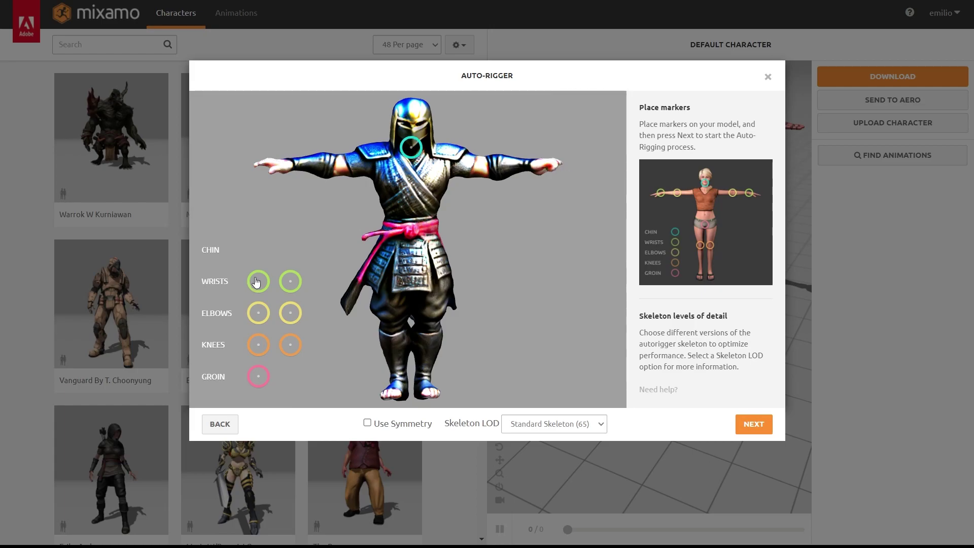
pyautogui.moveTo(256, 282); pyautogui.dragTo(294, 164)
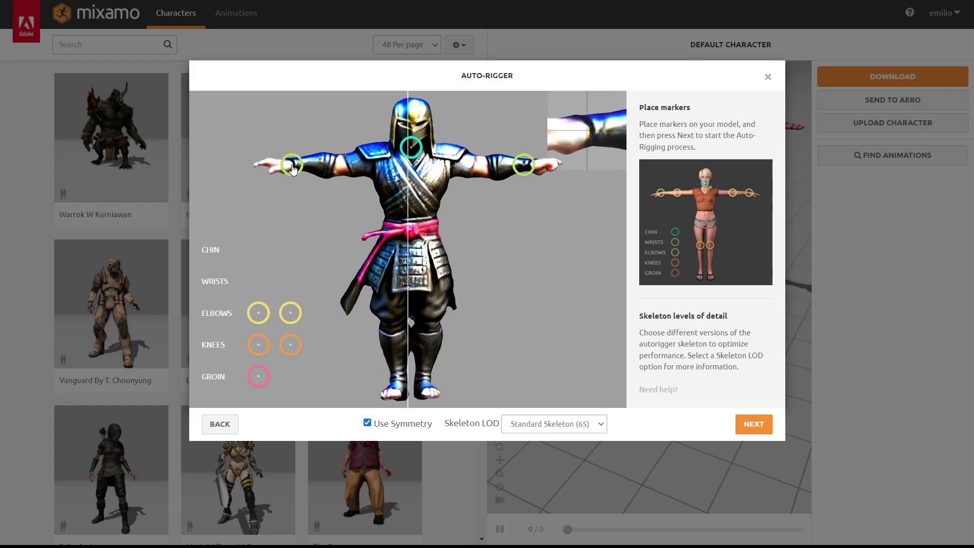
pyautogui.moveTo(258, 313); pyautogui.dragTo(334, 167)
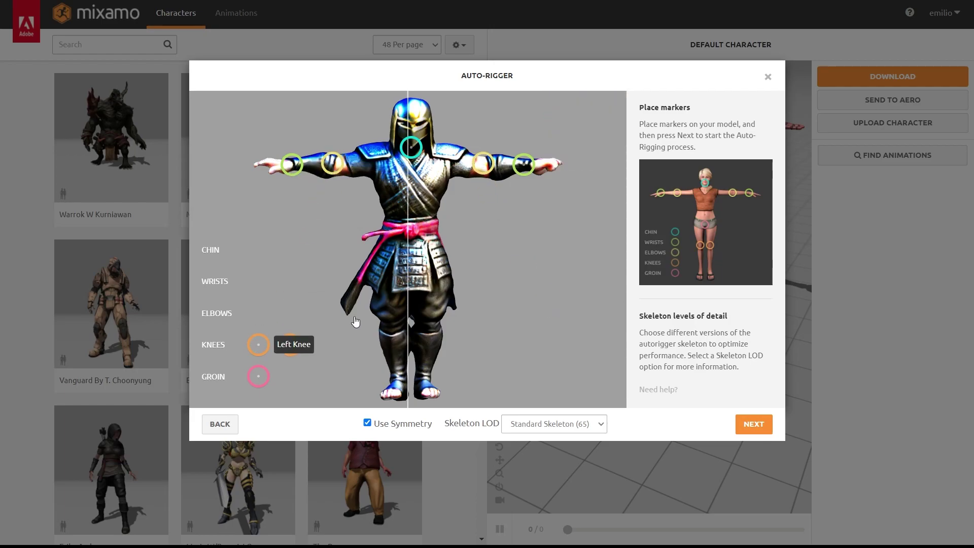
pyautogui.moveTo(258, 345); pyautogui.dragTo(391, 321)
pyautogui.moveTo(258, 377); pyautogui.dragTo(411, 236)
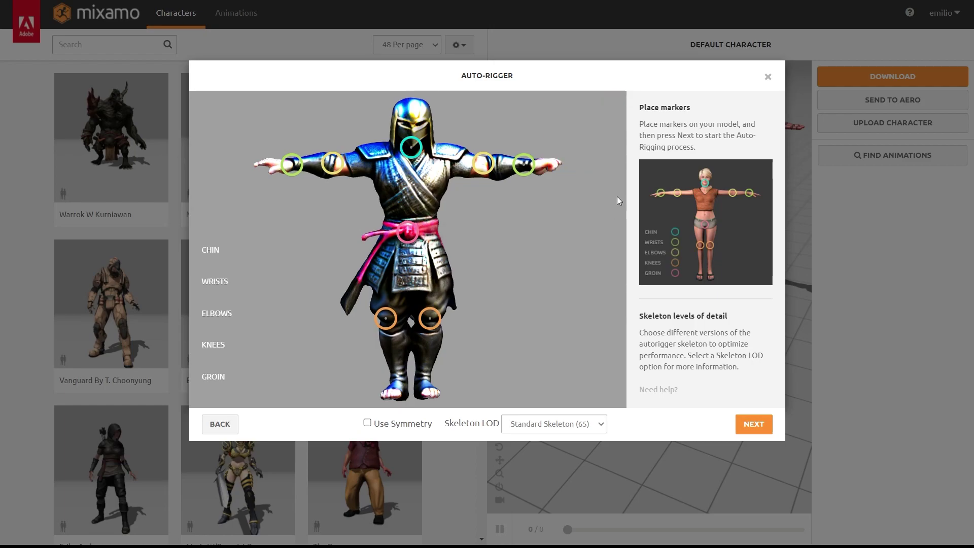
pyautogui.moveTo(294, 170); pyautogui.dragTo(293, 169)
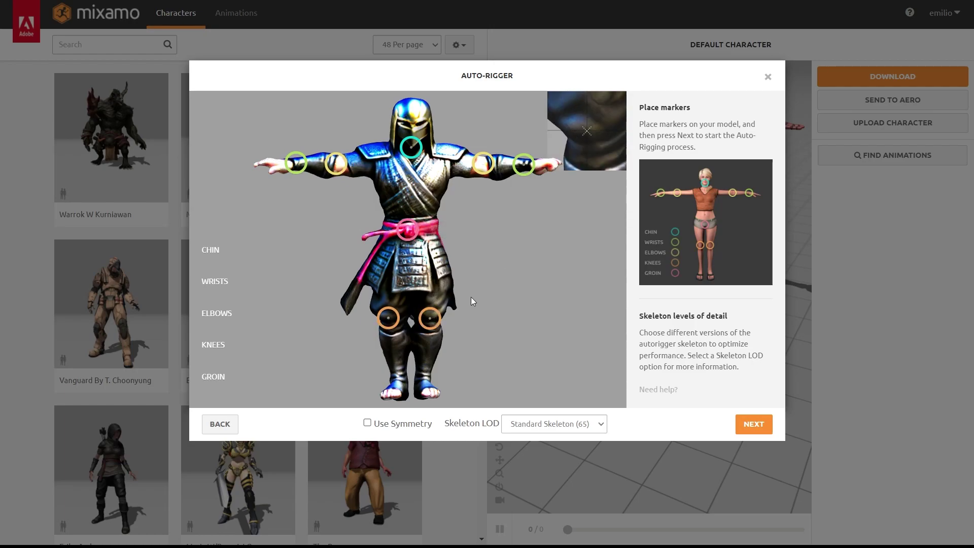
# Auto-rig the ninja character and open the Animations library with Ninja-1 active.
pyautogui.click(752, 424)
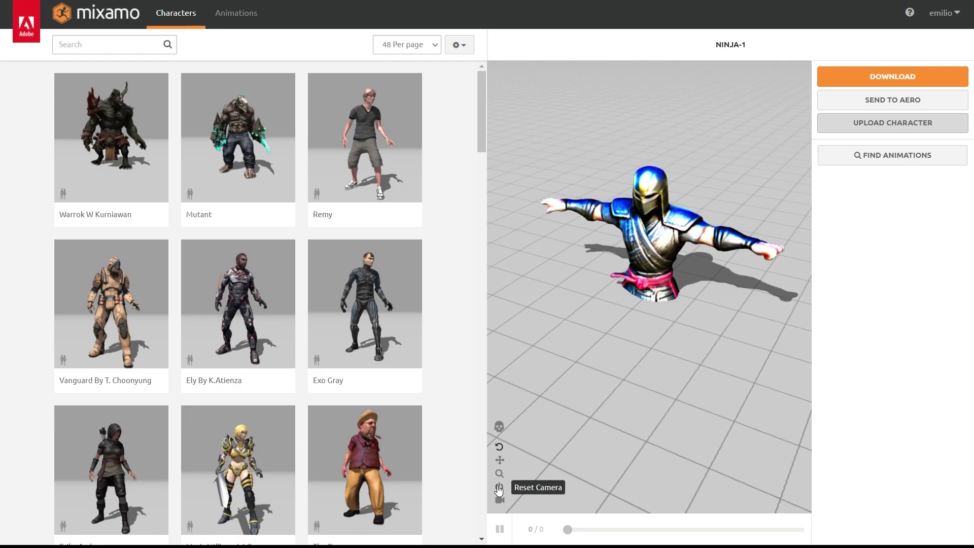
pyautogui.click(224, 14)
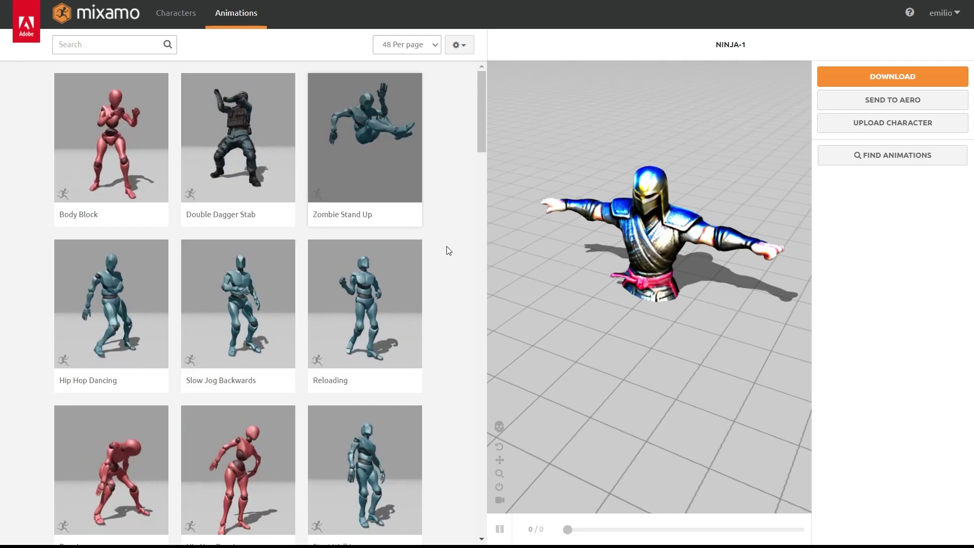
# Preview the Punching animation, then Martelo 2 from the next page, on the ninja.
pyautogui.scroll(-3, 414, 271)
pyautogui.scroll(-5, 415, 271)
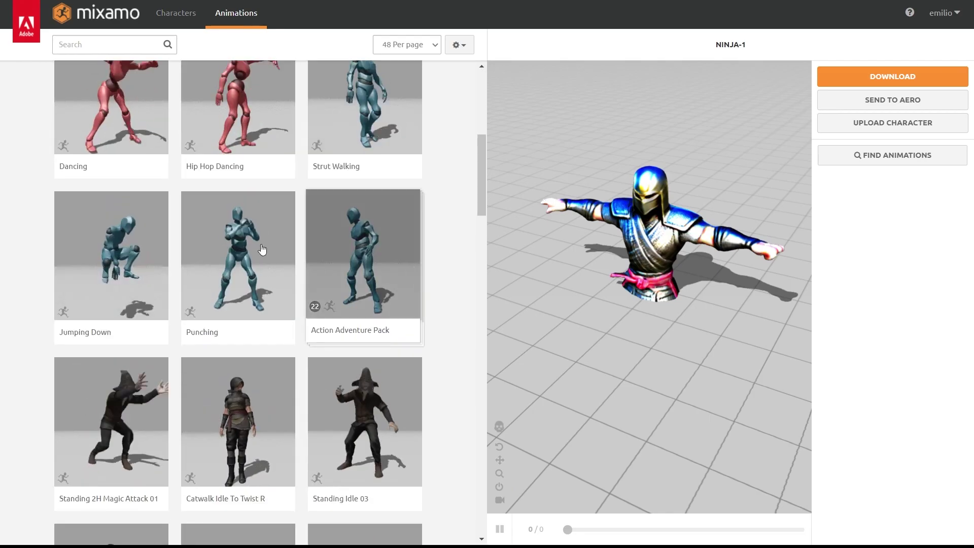
pyautogui.click(260, 243)
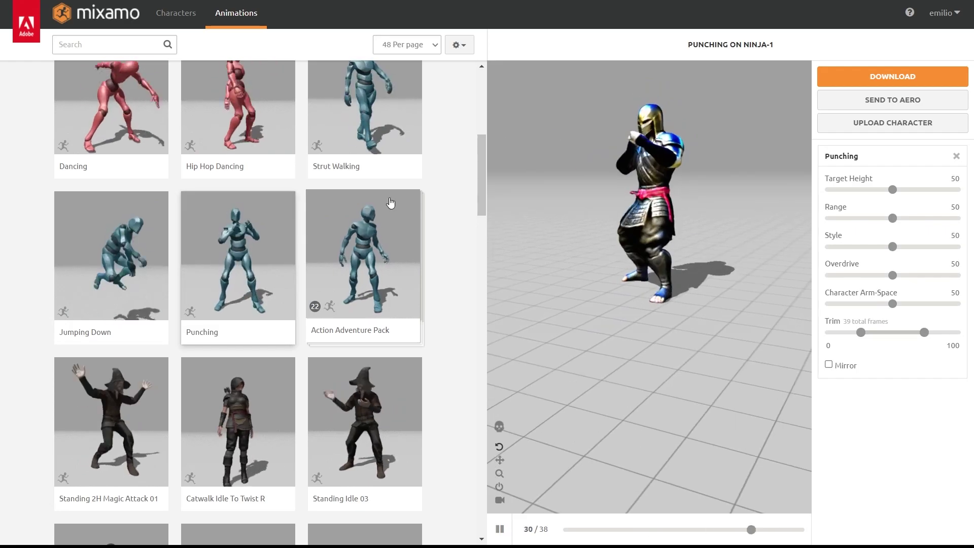
pyautogui.scroll(-5, 421, 208)
pyautogui.scroll(-6, 416, 215)
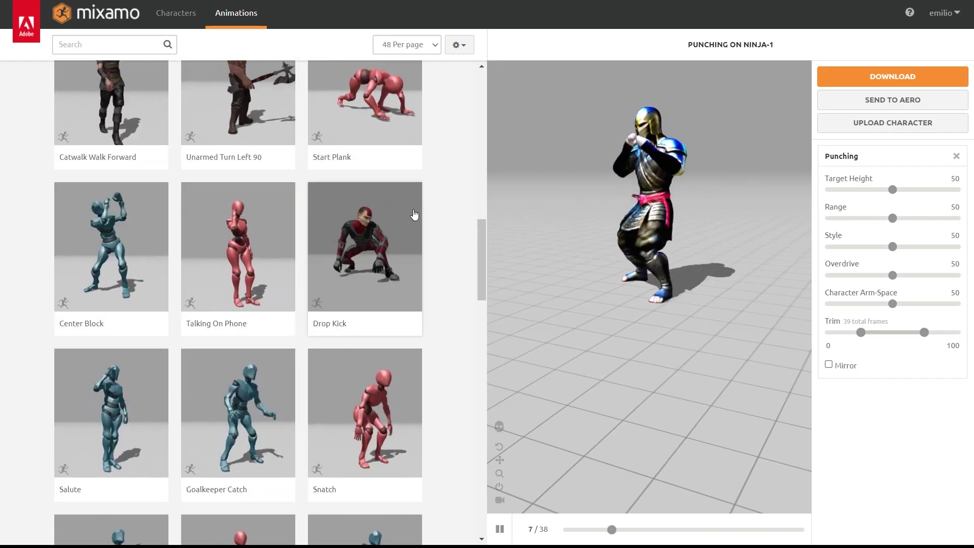
pyautogui.scroll(-3, 413, 212)
pyautogui.scroll(-7, 437, 224)
pyautogui.scroll(-2, 435, 224)
pyautogui.scroll(-6, 434, 222)
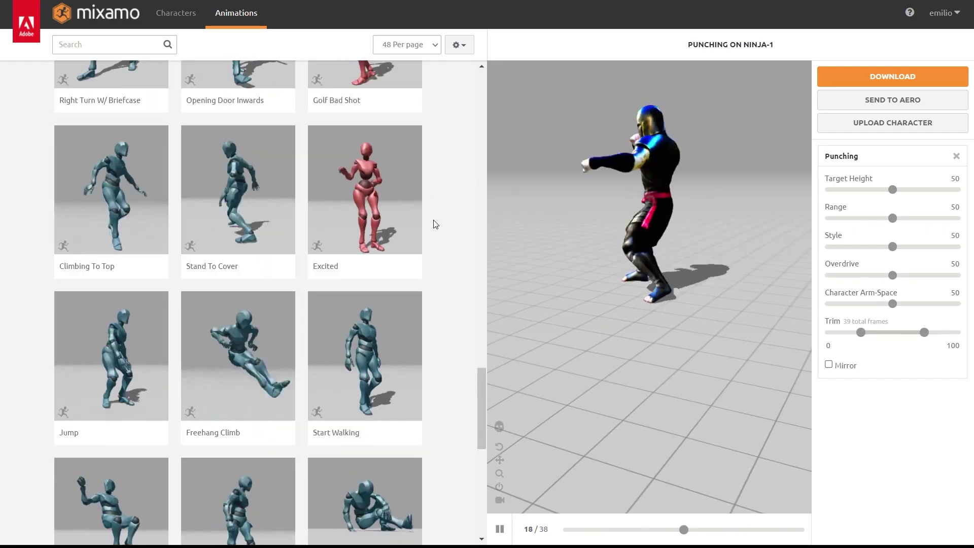
pyautogui.scroll(-6, 435, 221)
pyautogui.scroll(-5, 435, 220)
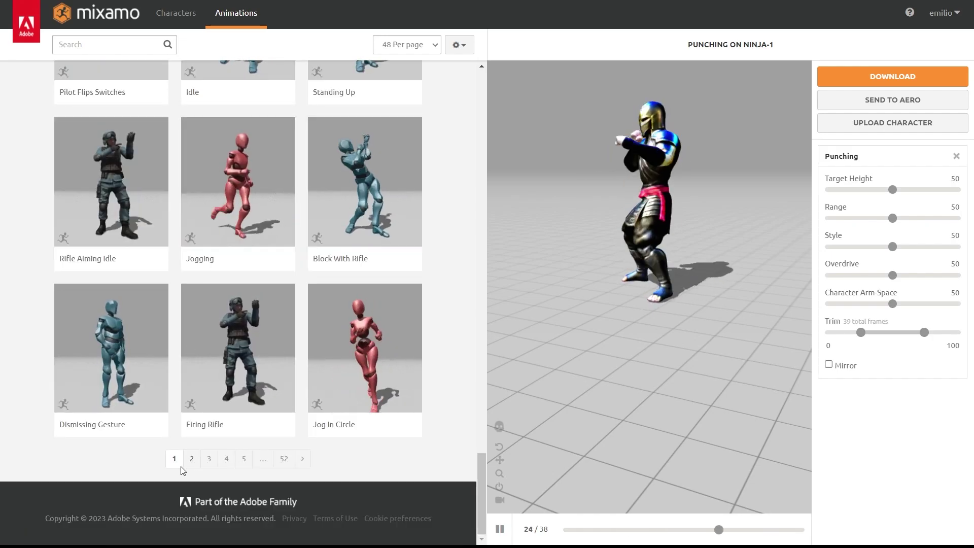
pyautogui.click(191, 459)
pyautogui.scroll(-3, 442, 378)
pyautogui.scroll(-6, 445, 378)
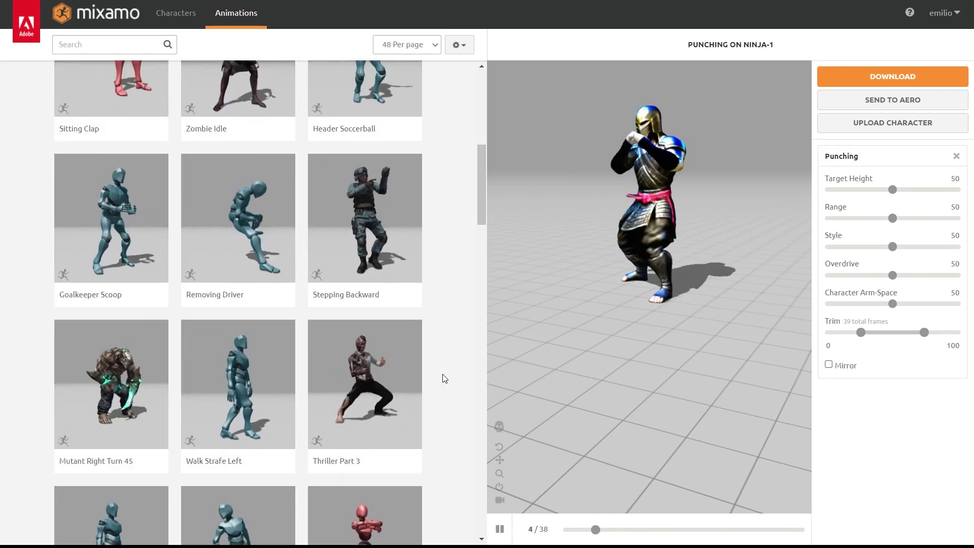
pyautogui.scroll(-5, 445, 378)
pyautogui.scroll(-6, 445, 378)
pyautogui.scroll(-5, 444, 379)
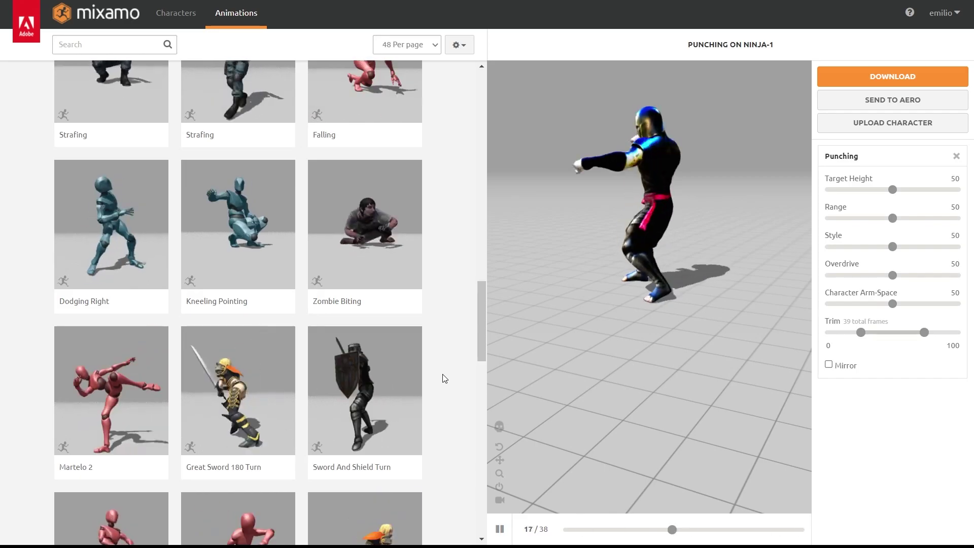
pyautogui.click(167, 403)
# Preview Action Idle To Fight Idle, Standing W/Briefcase Idle and Walking Backwards, then apply Walking.
pyautogui.scroll(-5, 167, 403)
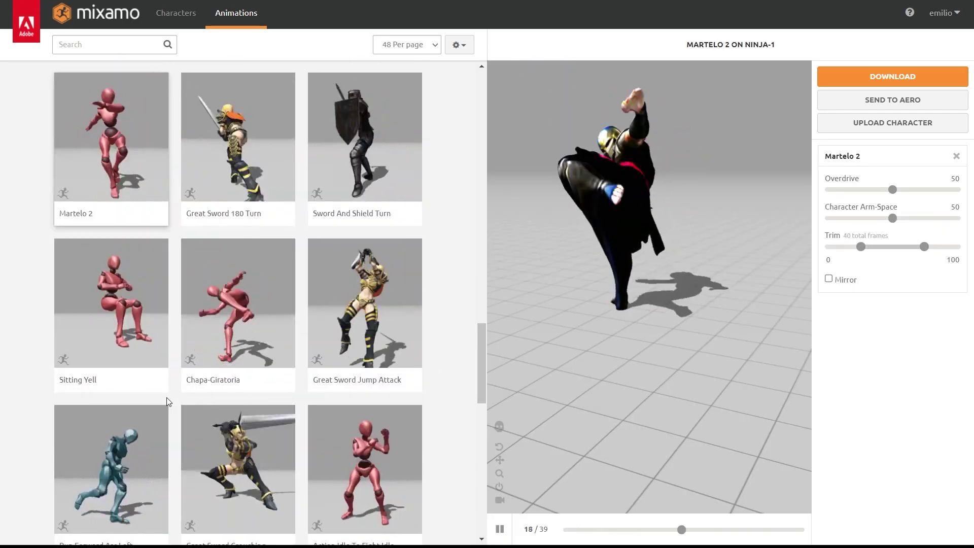
pyautogui.scroll(-3, 167, 402)
pyautogui.click(380, 332)
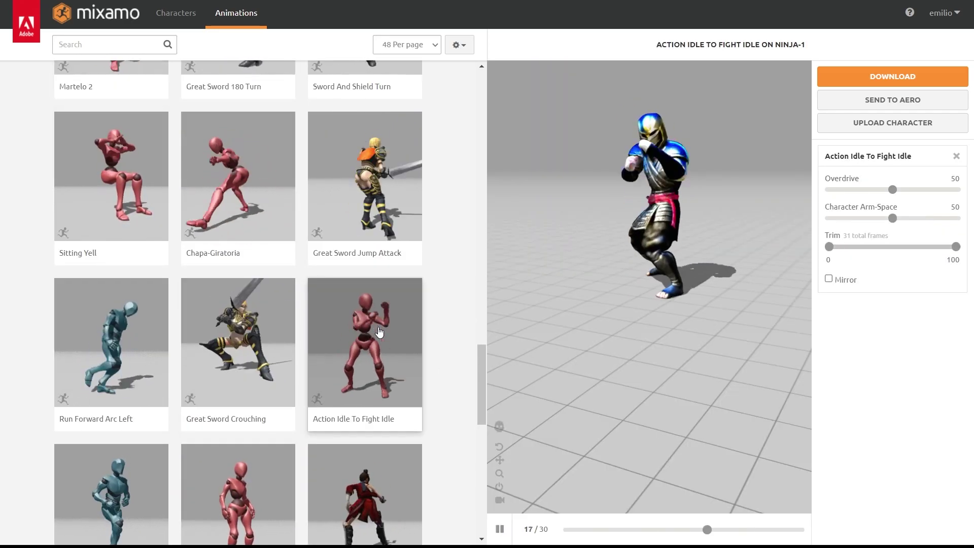
pyautogui.scroll(-6, 441, 331)
pyautogui.scroll(-4, 442, 333)
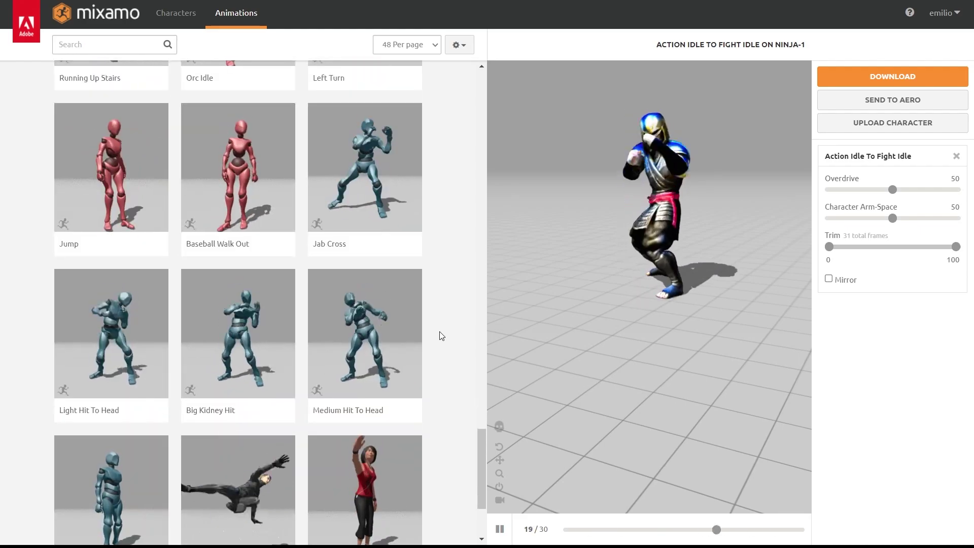
pyautogui.scroll(-3, 440, 335)
pyautogui.click(161, 417)
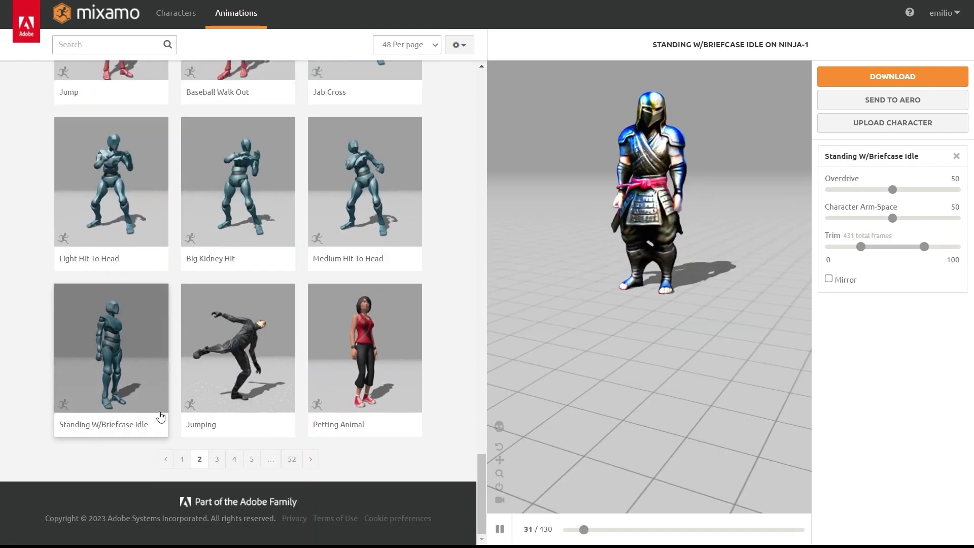
pyautogui.click(216, 459)
pyautogui.scroll(-9, 456, 206)
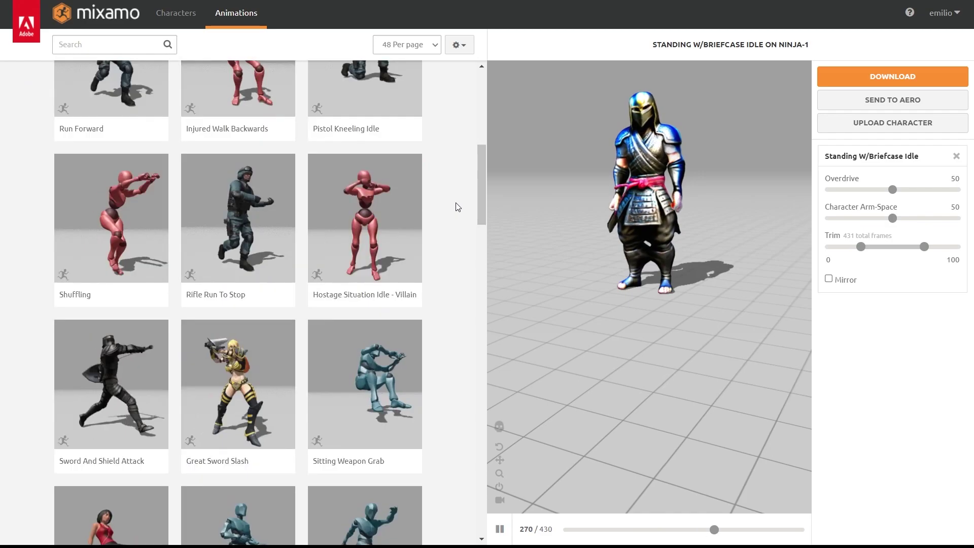
pyautogui.scroll(-5, 458, 206)
pyautogui.click(406, 406)
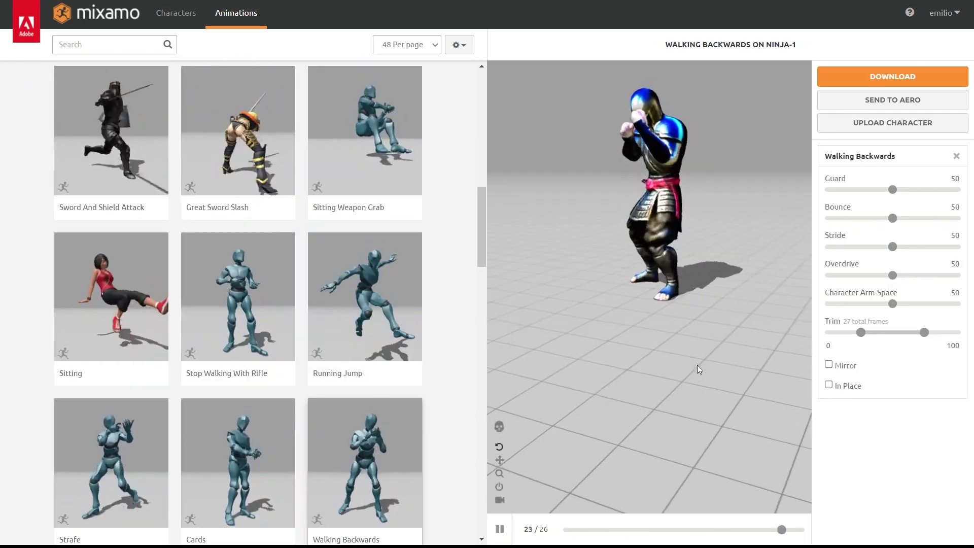
pyautogui.scroll(-7, 444, 353)
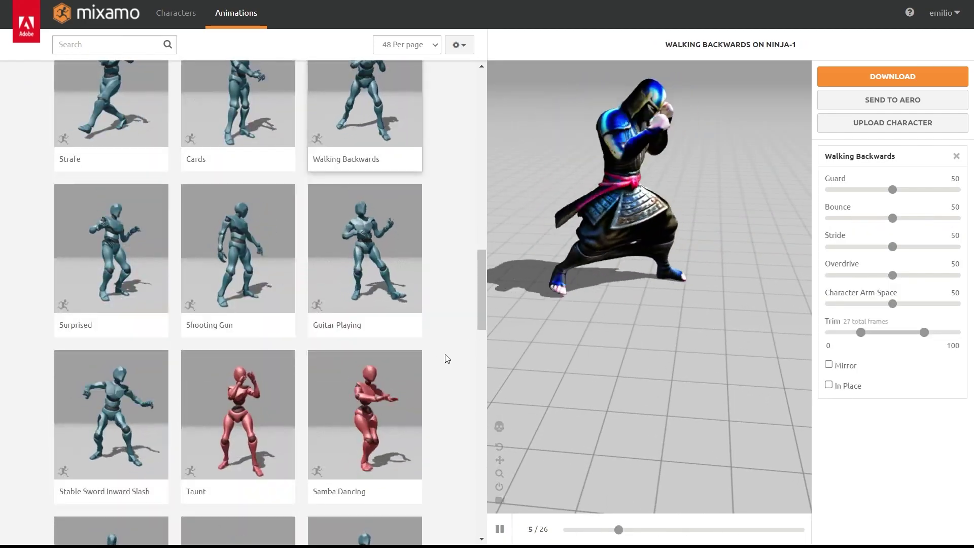
pyautogui.scroll(-3, 447, 355)
pyautogui.scroll(-3, 447, 355)
pyautogui.scroll(-2, 355, 324)
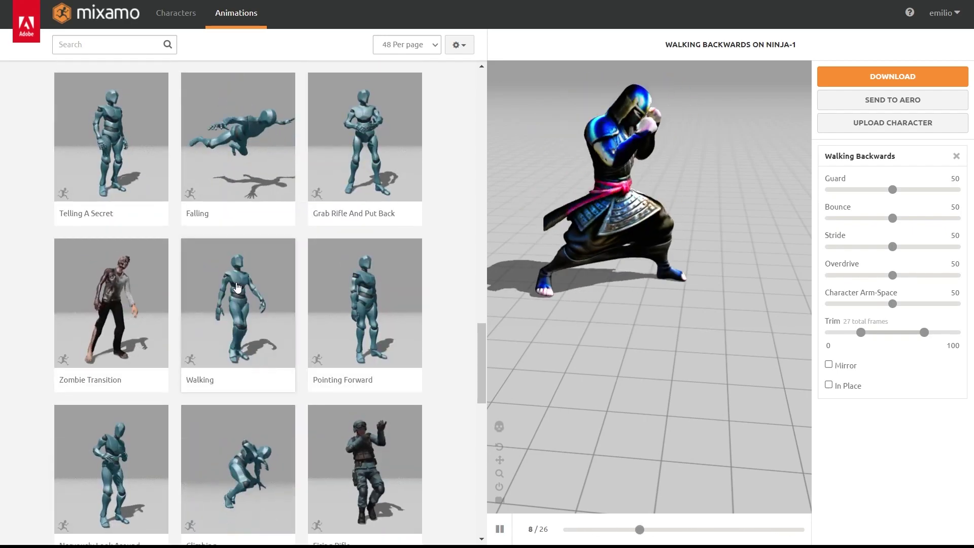
pyautogui.click(237, 287)
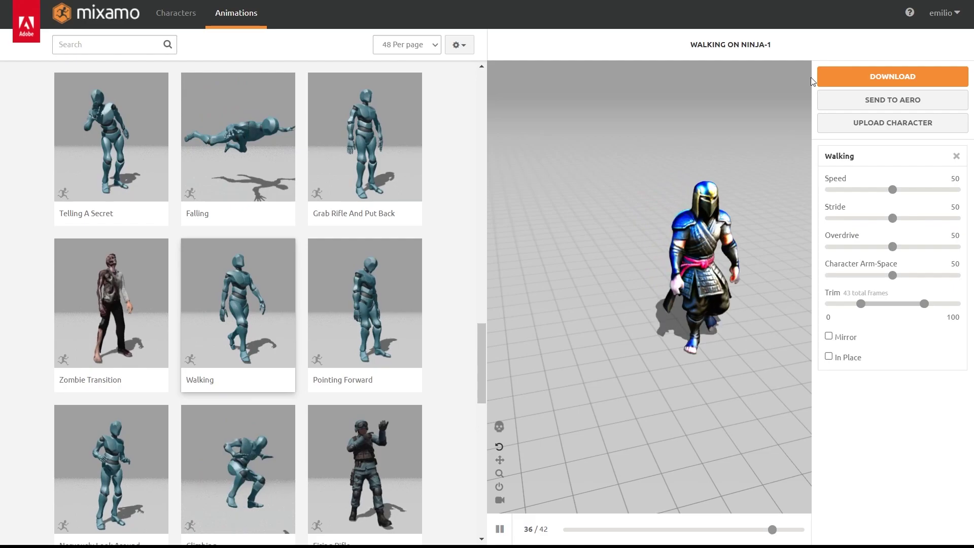
# Download the Walking animation as FBX Binary (.fbx) with skin at 30 fps.
pyautogui.click(862, 80)
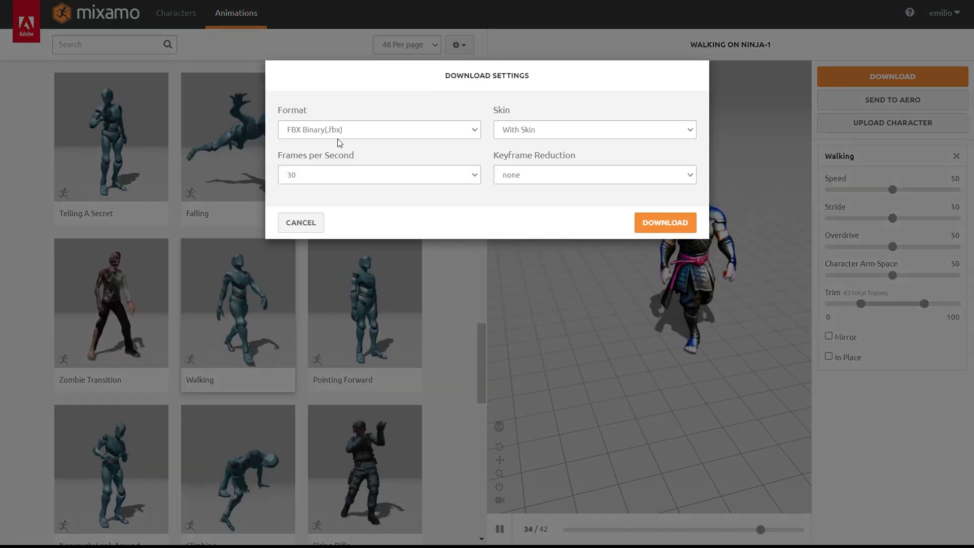
pyautogui.click(423, 133)
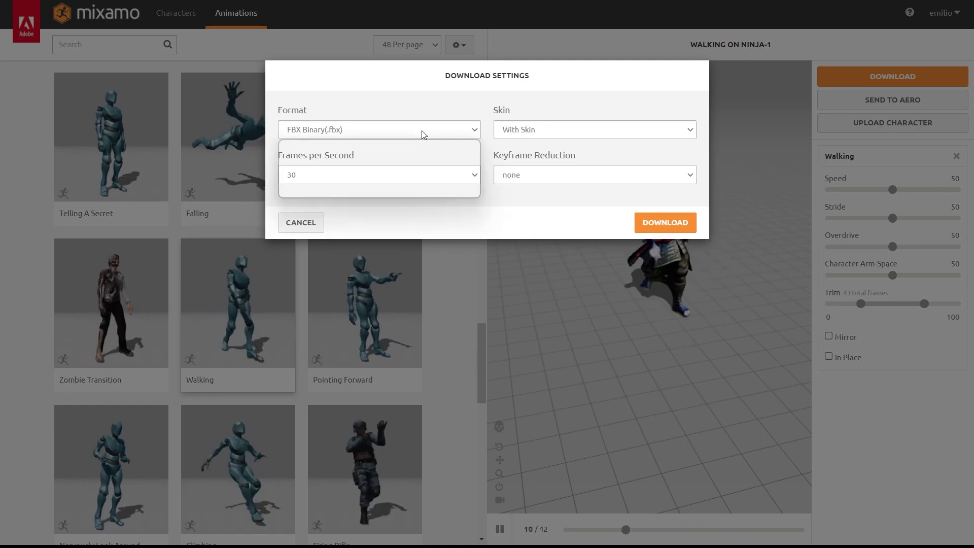
pyautogui.click(456, 131)
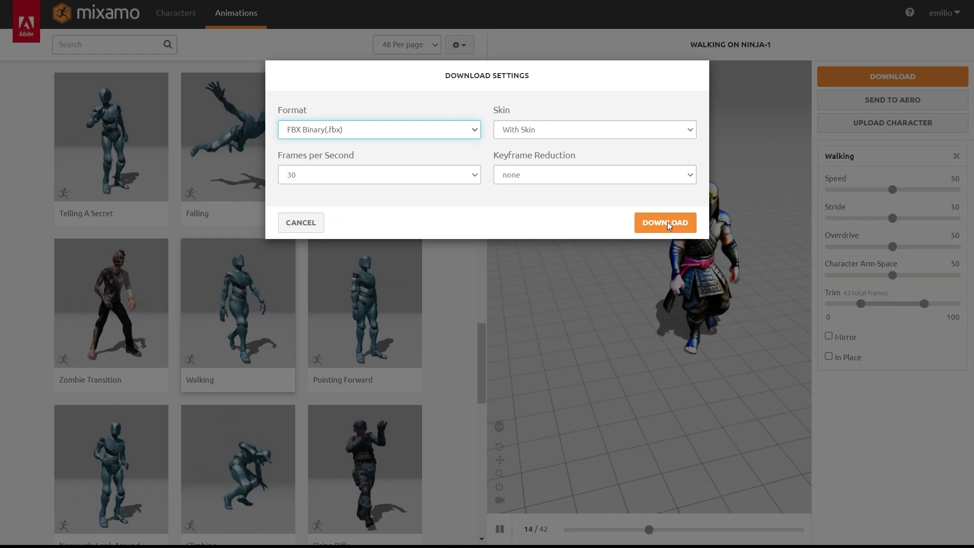
pyautogui.click(668, 223)
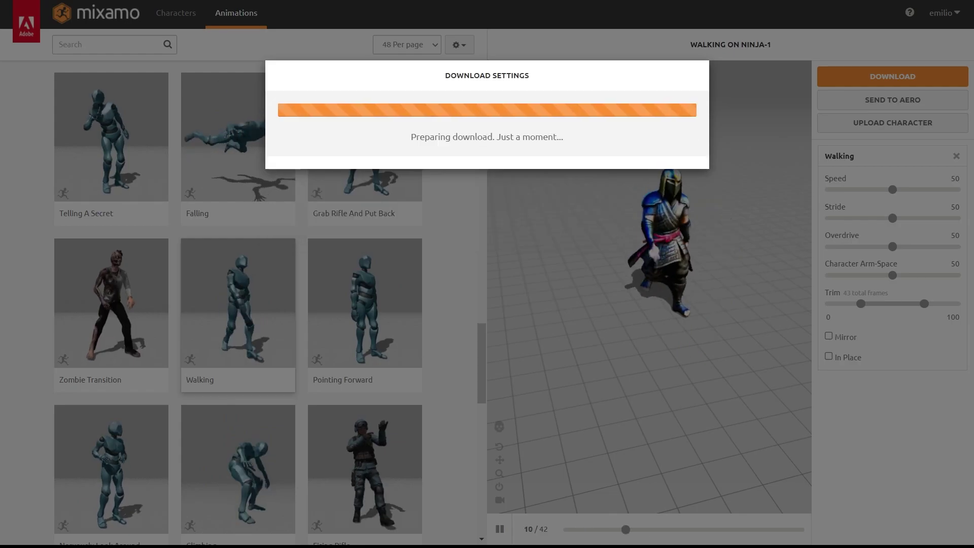